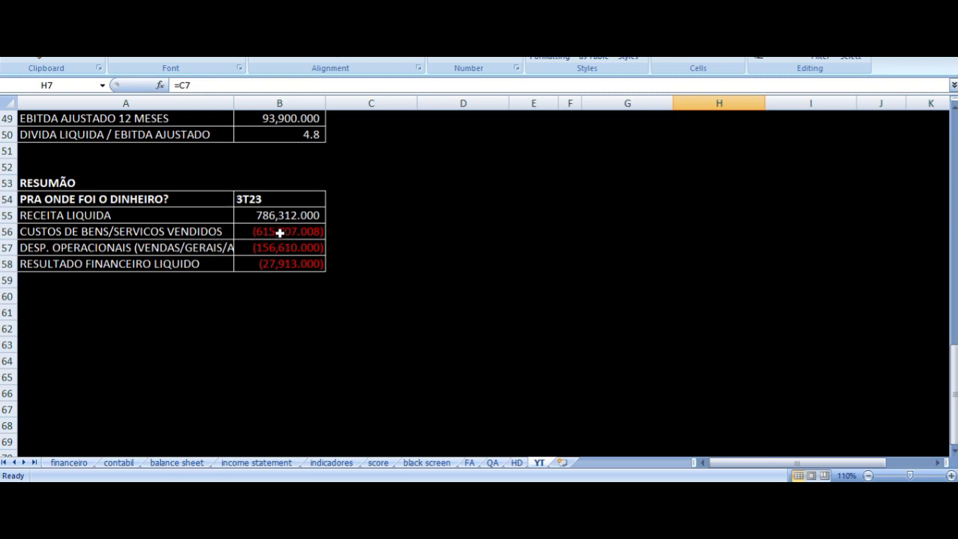
Review the RESUMÃO figures for 3T23, from net revenue to net financial result, and the 3T23 LUCRO/PREJUIZO LIQUIDO in the quarterly comparison.
{"action": "left_click_drag", "start_coordinate": [278, 217], "coordinate": [278, 226]}
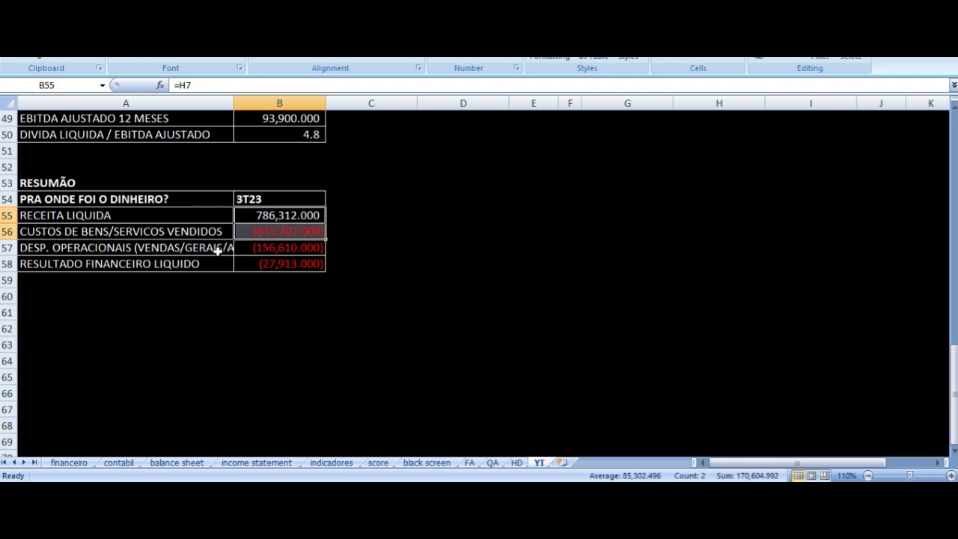
{"action": "left_click", "coordinate": [275, 250]}
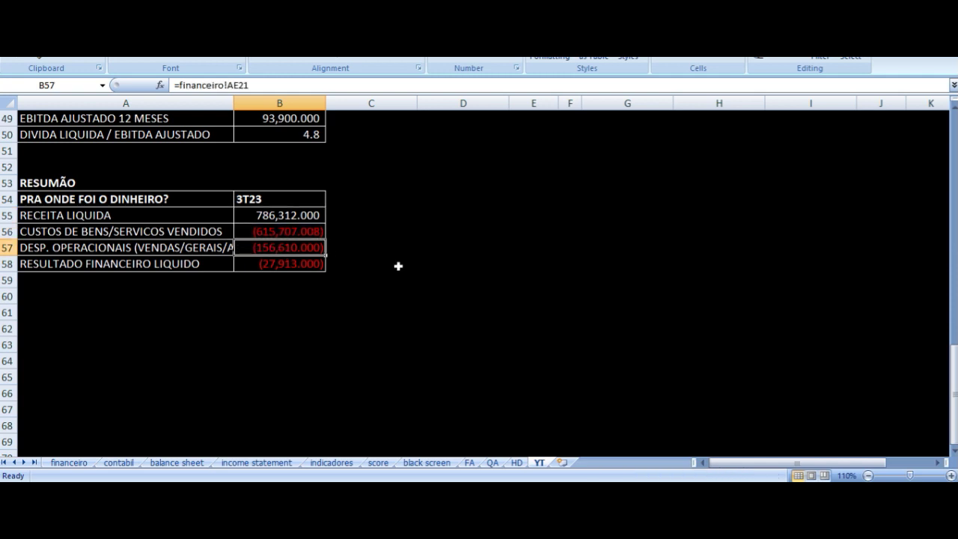
{"action": "left_click", "coordinate": [276, 263]}
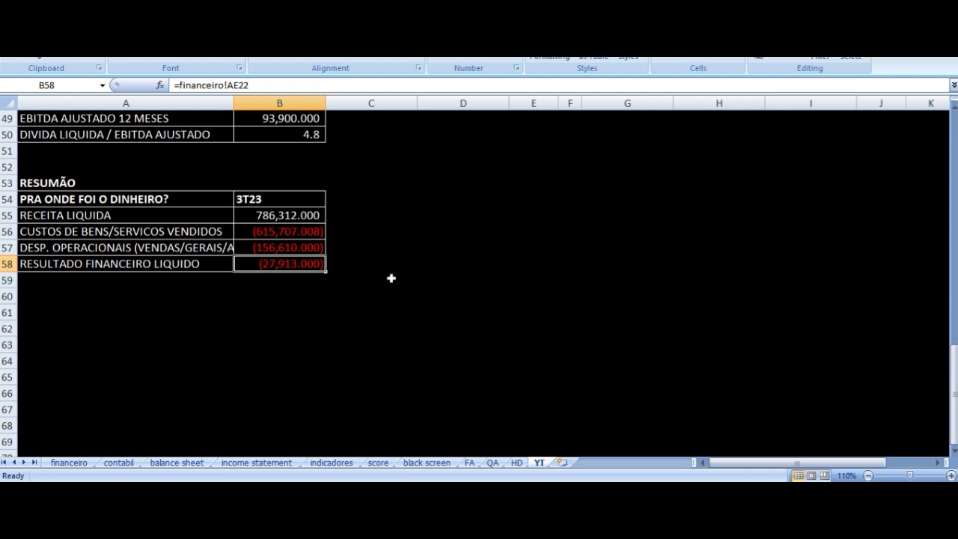
{"action": "left_click", "coordinate": [276, 216]}
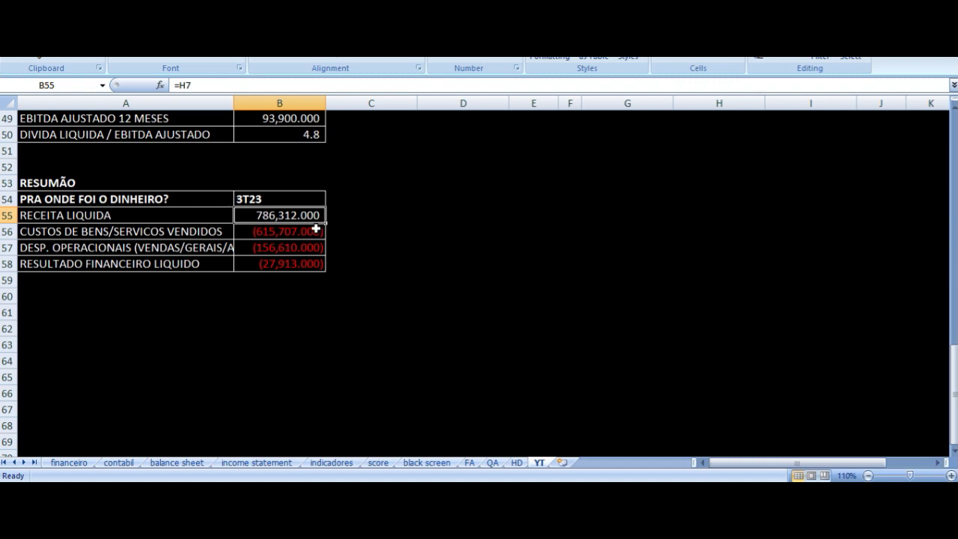
{"action": "left_click_drag", "start_coordinate": [302, 231], "coordinate": [299, 256]}
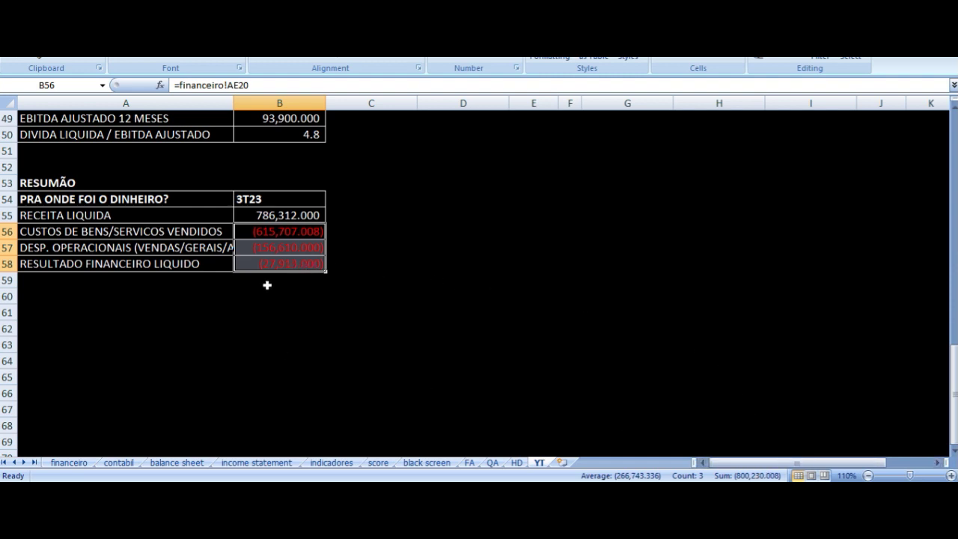
{"action": "left_click", "coordinate": [277, 217]}
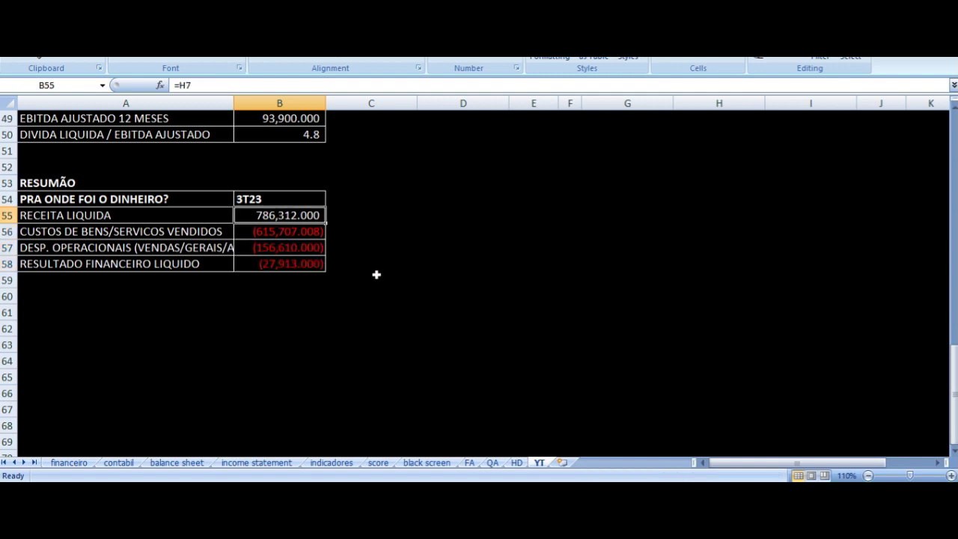
{"action": "scroll", "coordinate": [494, 275], "scroll_direction": "up", "scroll_amount": 16}
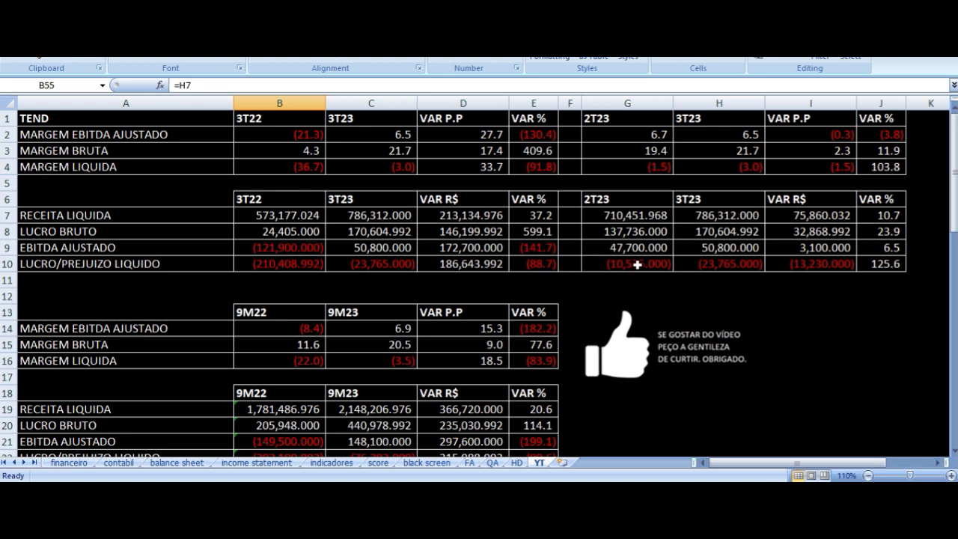
{"action": "left_click", "coordinate": [712, 264]}
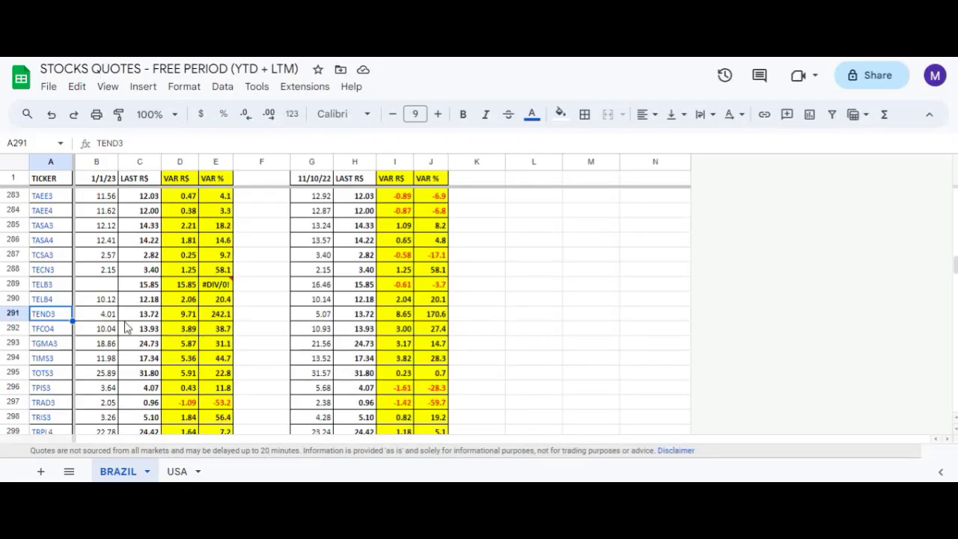
In the STOCKS QUOTES spreadsheet, examine TEND3's price, last quote and variations since 1/1/23 and since 11/10/22.
{"action": "left_click", "coordinate": [105, 314]}
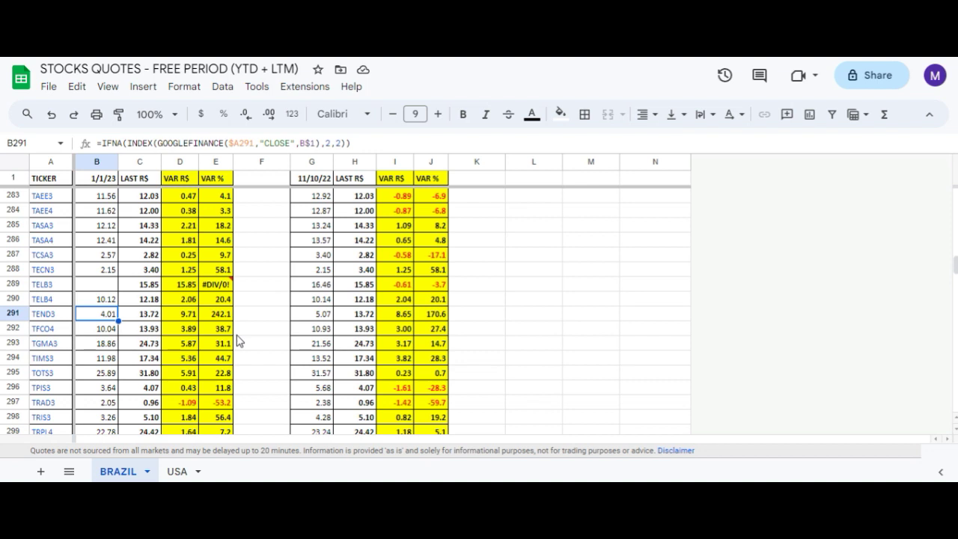
{"action": "key", "text": "Right"}
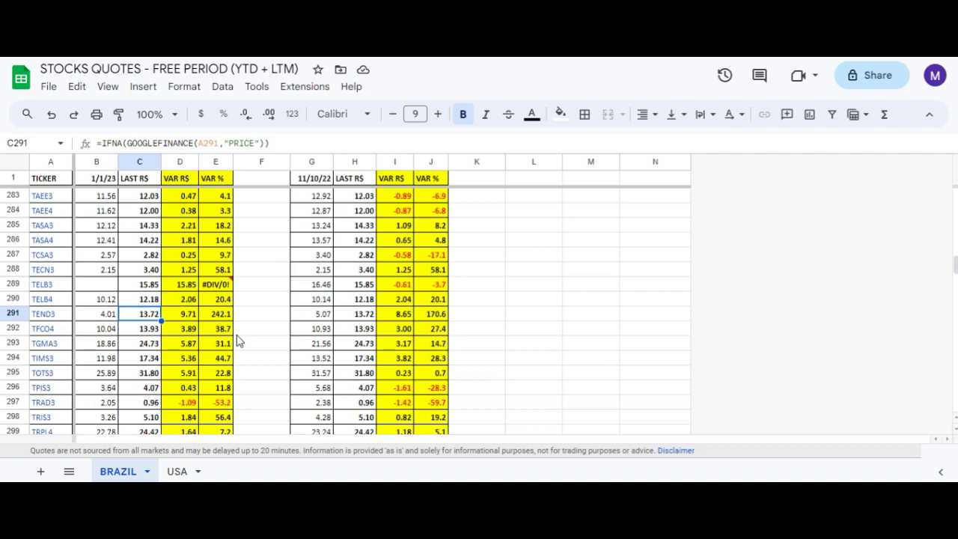
{"action": "key", "text": "Right"}
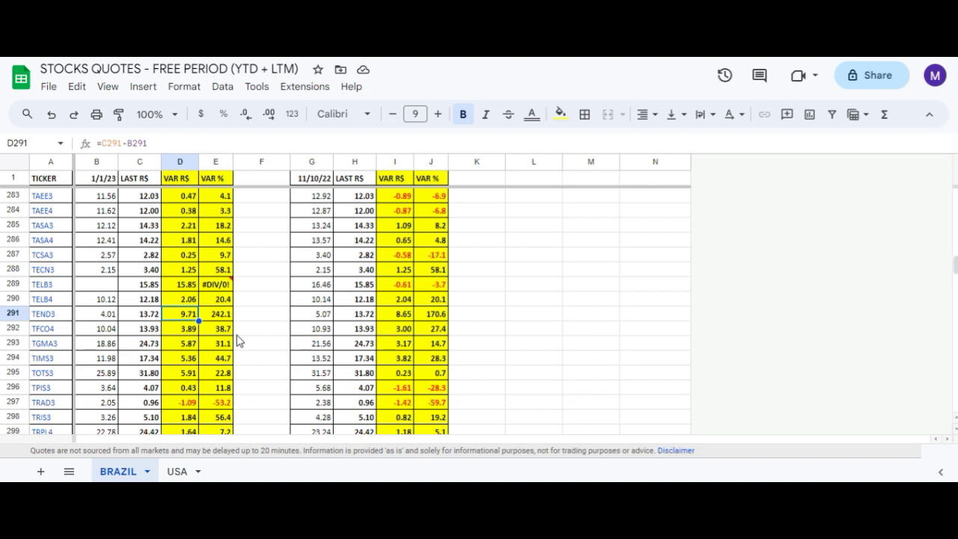
{"action": "key", "text": "Right"}
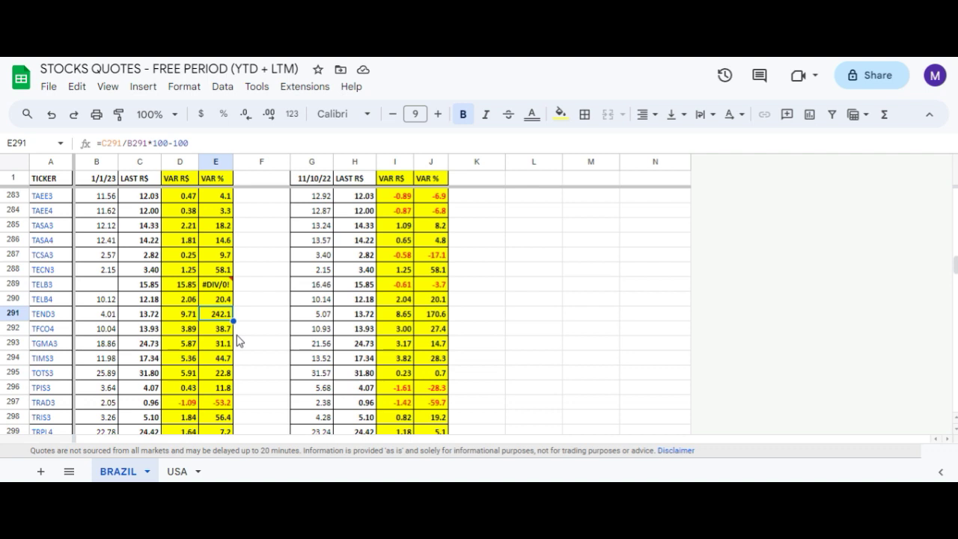
{"action": "key", "text": "Right"}
{"action": "key", "text": "Right"}
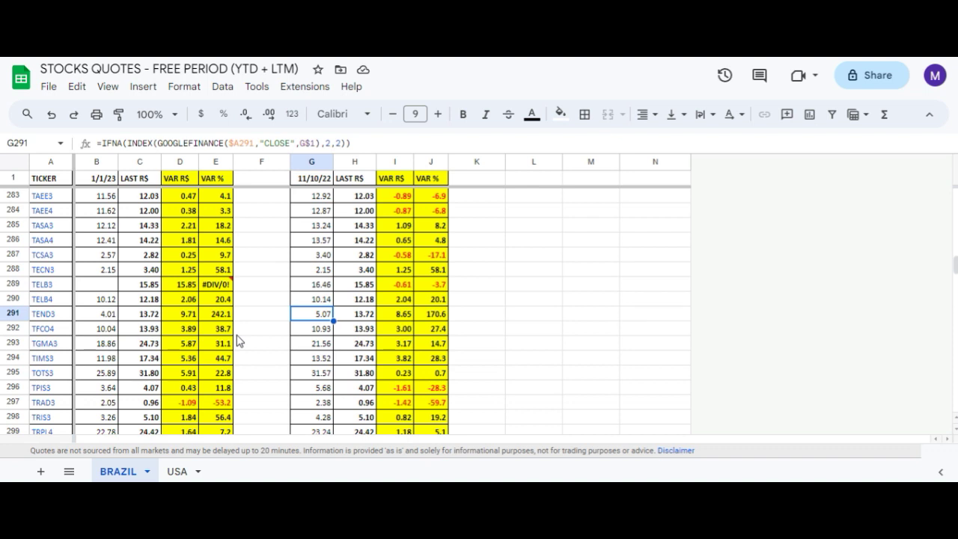
{"action": "key", "text": "Right"}
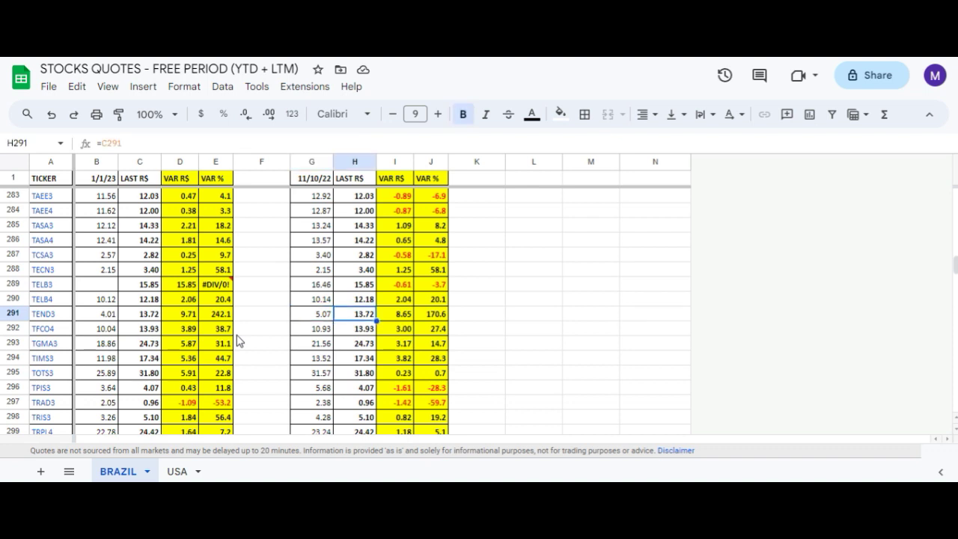
{"action": "key", "text": "Right"}
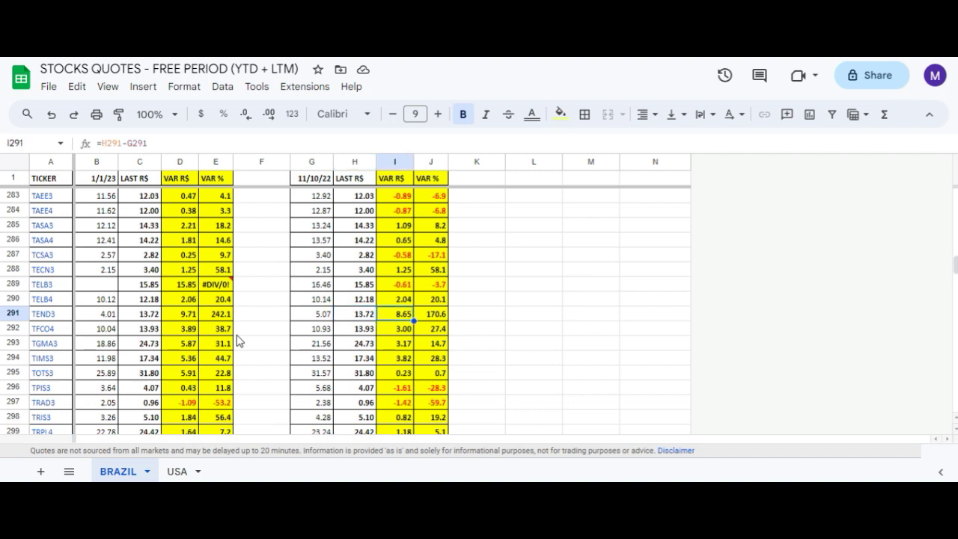
{"action": "key", "text": "Right"}
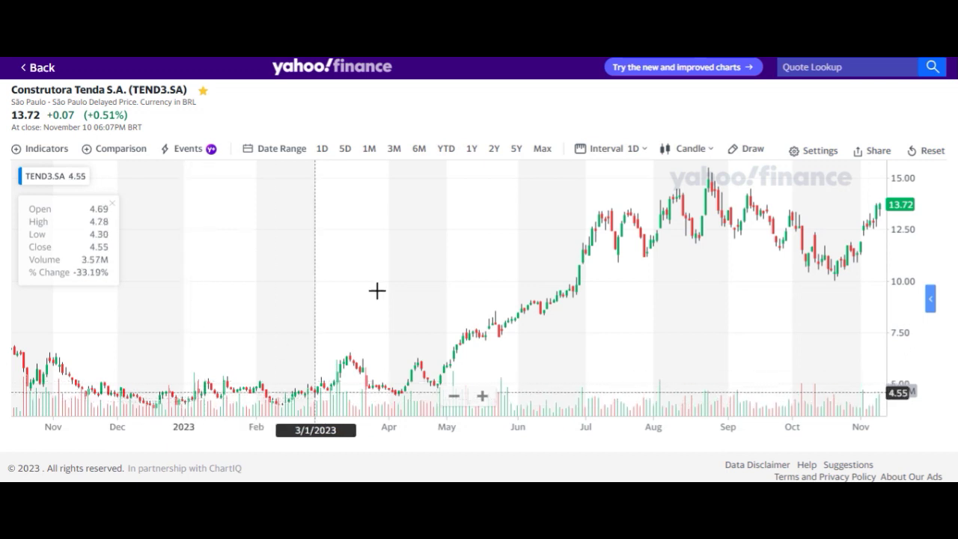
Set the interval of the TEND3.SA chart on Yahoo Finance to 1 month.
{"action": "left_click", "coordinate": [608, 151]}
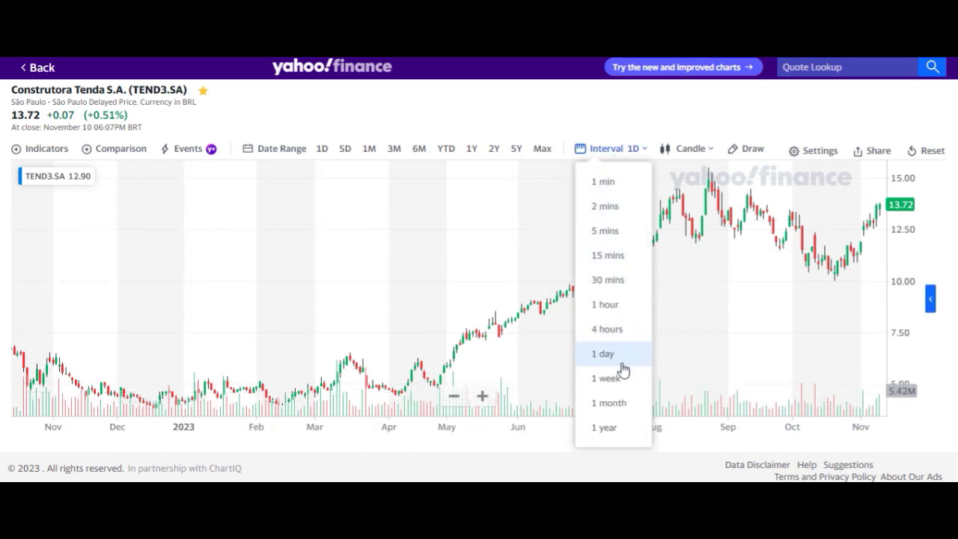
{"action": "left_click", "coordinate": [608, 402]}
{"action": "scroll", "coordinate": [499, 284], "scroll_direction": "down", "scroll_amount": 3}
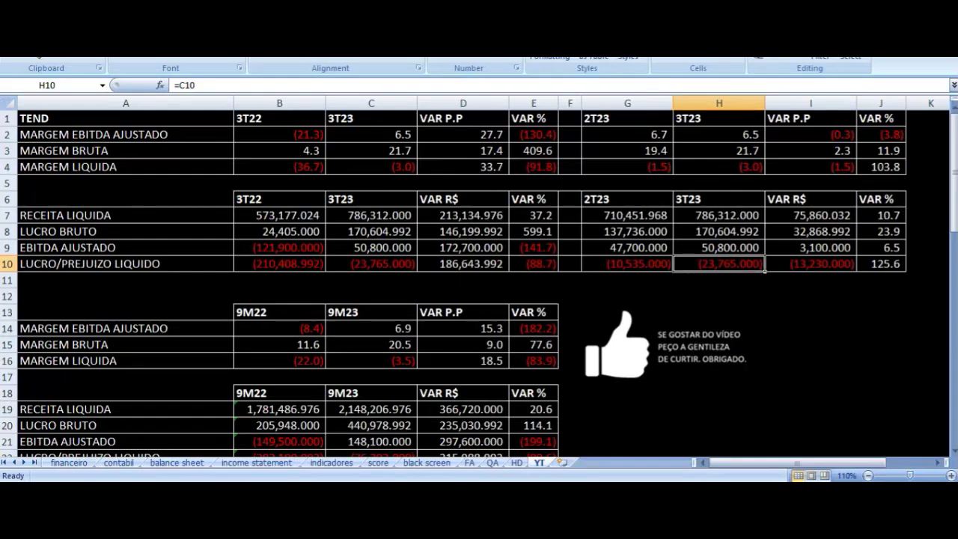
In the Excel workbook, open the HD sheet and go to the 2023 quarters in the TRIMESTRES date row.
{"action": "left_click", "coordinate": [516, 462]}
{"action": "scroll", "coordinate": [413, 233], "scroll_direction": "down", "scroll_amount": 8}
{"action": "scroll", "coordinate": [412, 233], "scroll_direction": "up", "scroll_amount": 15}
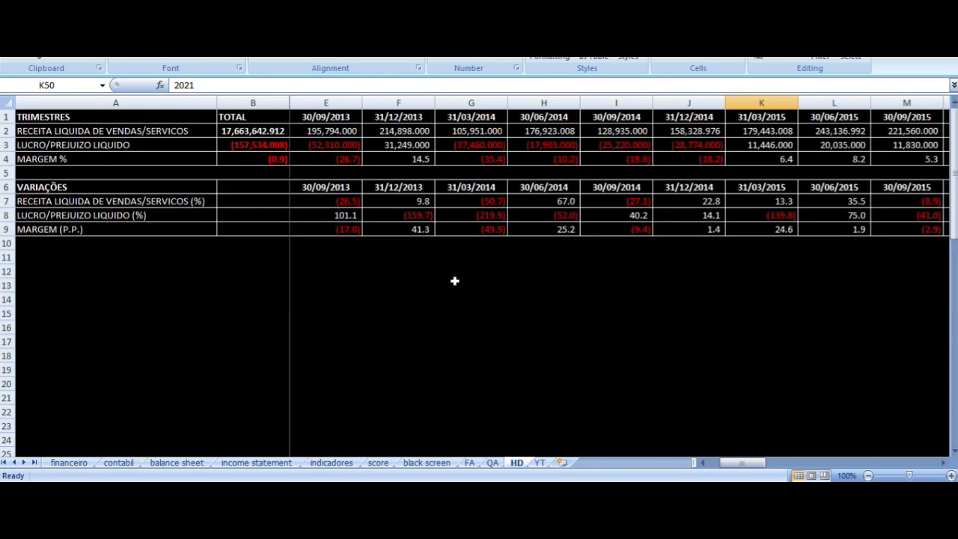
{"action": "left_click", "coordinate": [418, 132]}
{"action": "key", "text": "Up"}
{"action": "key", "text": "ctrl+Right"}
{"action": "key", "text": "Left"}
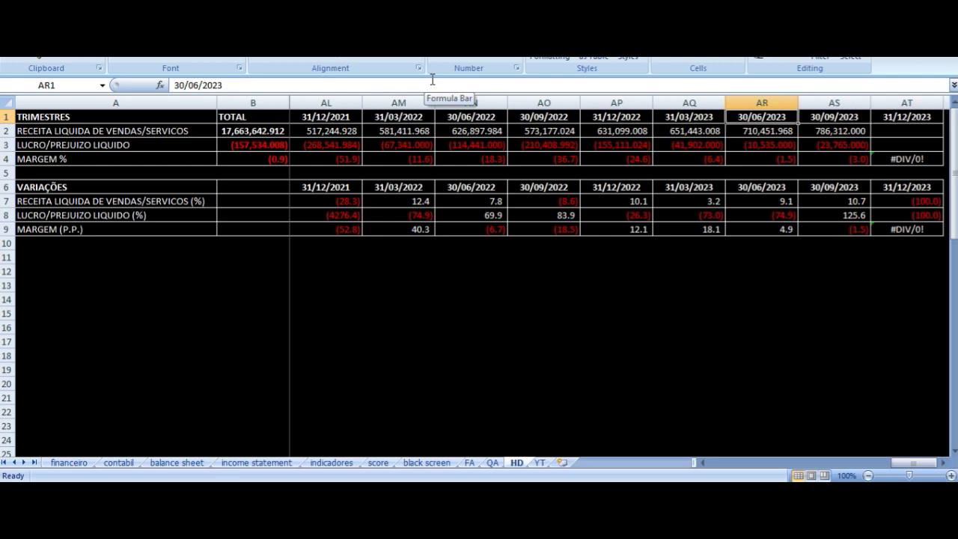
Examine the RECEITA LIQUIDA DE VENDAS/SERVICOS values from the 2023 quarters back through 2022.
{"action": "key", "text": "Down"}
{"action": "key", "text": "Left"}
{"action": "key", "text": "Left"}
{"action": "key", "text": "Left"}
{"action": "key", "text": "Left"}
{"action": "key", "text": "Left"}
{"action": "key", "text": "Left"}
{"action": "key", "text": "Left"}
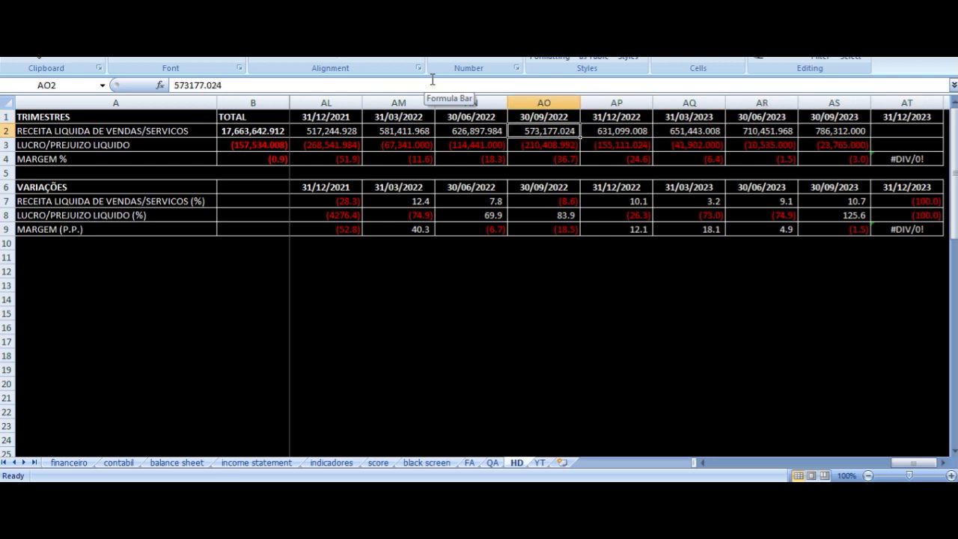
Trace the LUCRO/PREJUIZO LIQUIDO row backwards quarter by quarter from 2022 to 31/12/2018.
{"action": "key", "text": "Down"}
{"action": "key", "text": "Left"}
{"action": "key", "text": "Left"}
{"action": "key", "text": "Left"}
{"action": "key", "text": "Left"}
{"action": "key", "text": "Left"}
{"action": "key", "text": "Left"}
{"action": "key", "text": "Left"}
{"action": "key", "text": "Left"}
{"action": "key", "text": "Left"}
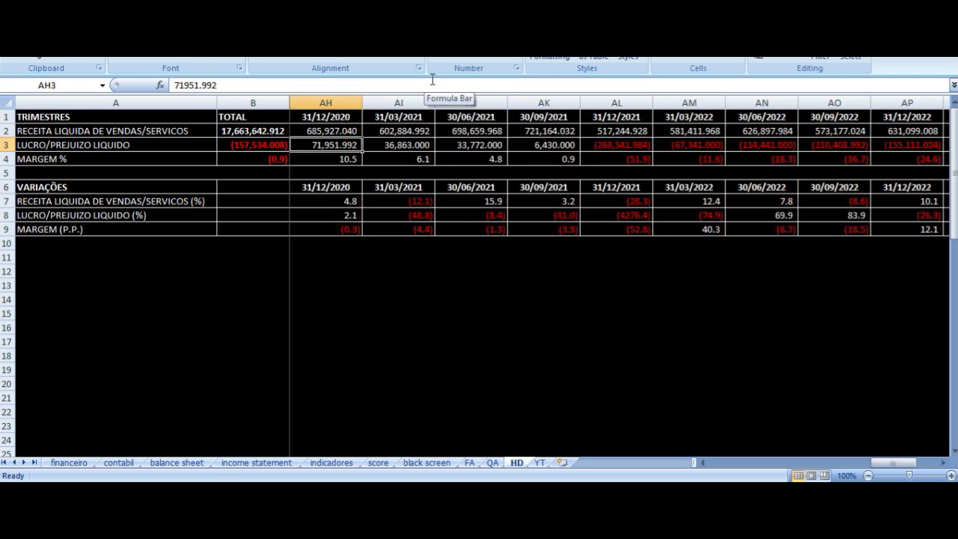
{"action": "key", "text": "Left"}
{"action": "key", "text": "Left"}
{"action": "key", "text": "Left"}
{"action": "key", "text": "Left"}
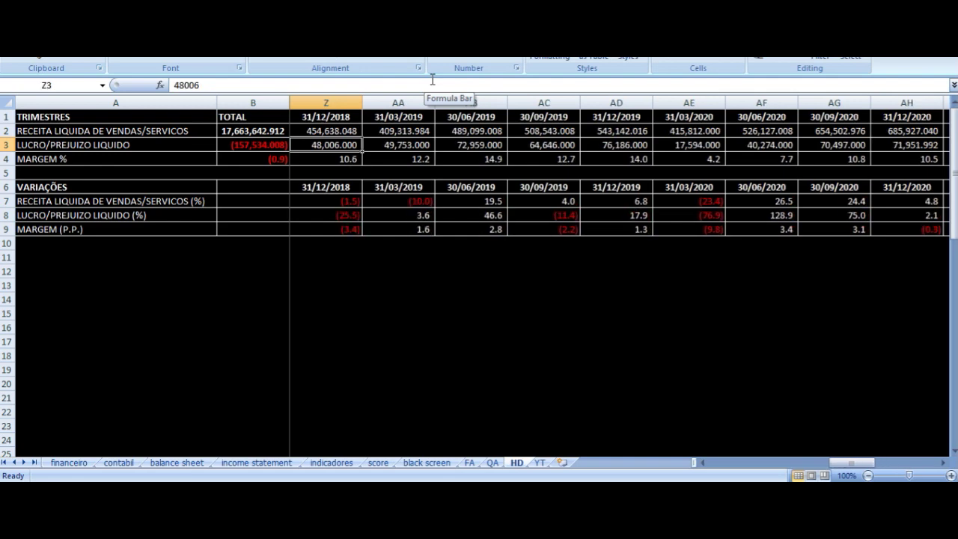
Go to the first quarter, 31/03/2013, and examine LUCRO/PREJUIZO LIQUIDO for each quarter of 2013.
{"action": "key", "text": "ctrl+Left"}
{"action": "key", "text": "Right"}
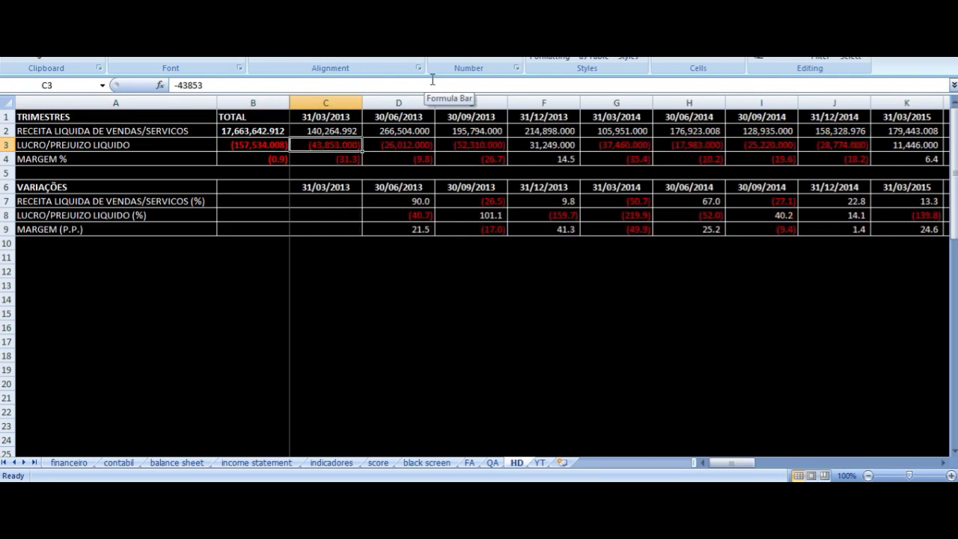
{"action": "key", "text": "Right"}
{"action": "key", "text": "Right"}
{"action": "key", "text": "Right"}
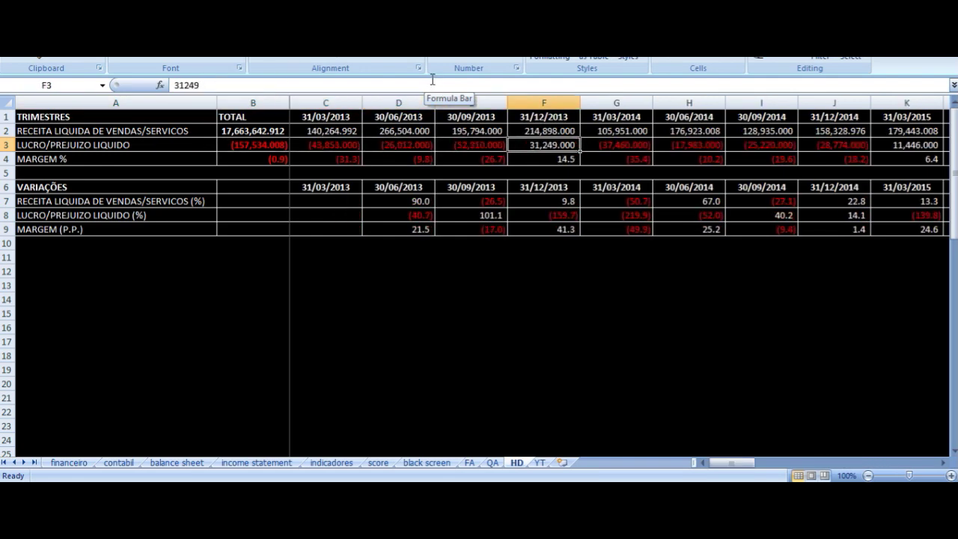
{"action": "key", "text": "Up"}
{"action": "key", "text": "Up"}
{"action": "key", "text": "Down"}
{"action": "key", "text": "Down"}
Examine LUCRO/PREJUIZO LIQUIDO for the four quarters of 2014 and for 31/03/2015.
{"action": "key", "text": "Right"}
{"action": "key", "text": "Right"}
{"action": "key", "text": "Right"}
{"action": "key", "text": "Right"}
{"action": "key", "text": "Right"}
{"action": "key", "text": "Left"}
{"action": "key", "text": "Left"}
{"action": "key", "text": "Left"}
{"action": "key", "text": "Left"}
{"action": "key", "text": "Right"}
{"action": "key", "text": "Right"}
{"action": "key", "text": "Right"}
{"action": "key", "text": "Right"}
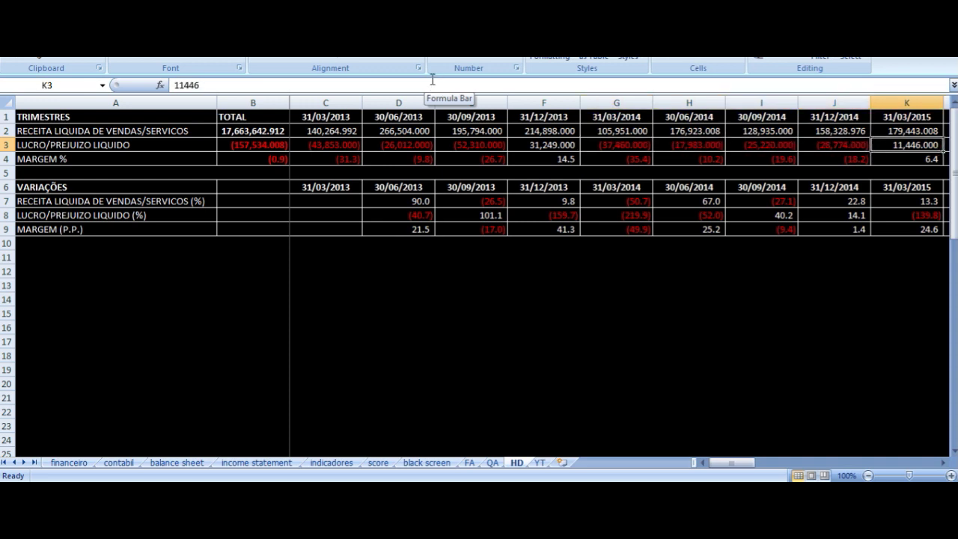
Compare RECEITA LIQUIDA DE VENDAS/SERVICOS across the 2014 quarters and on to 30/09/2015.
{"action": "key", "text": "Up"}
{"action": "key", "text": "Left"}
{"action": "key", "text": "Left"}
{"action": "key", "text": "Left"}
{"action": "key", "text": "Left"}
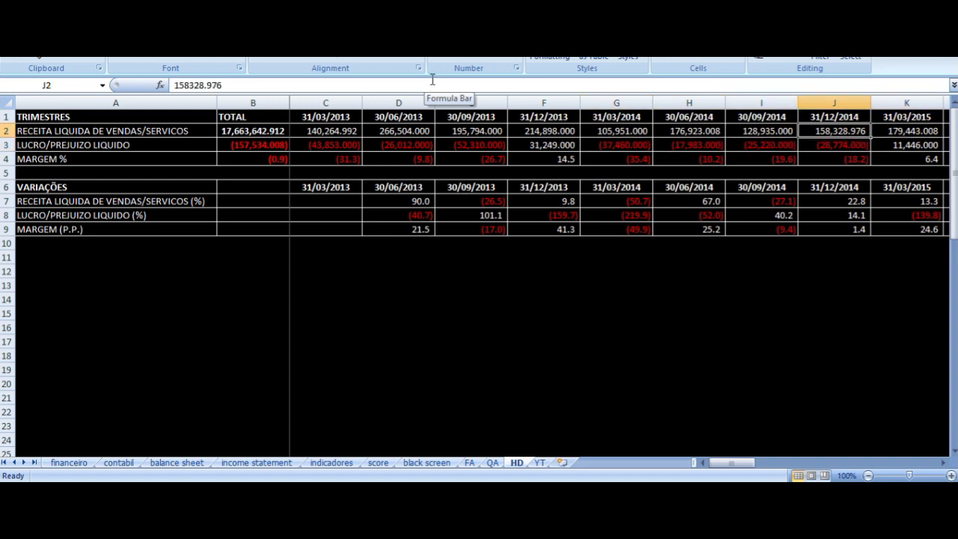
{"action": "key", "text": "Right"}
{"action": "key", "text": "Right"}
{"action": "key", "text": "Right"}
{"action": "key", "text": "Right"}
{"action": "key", "text": "Right"}
{"action": "key", "text": "Right"}
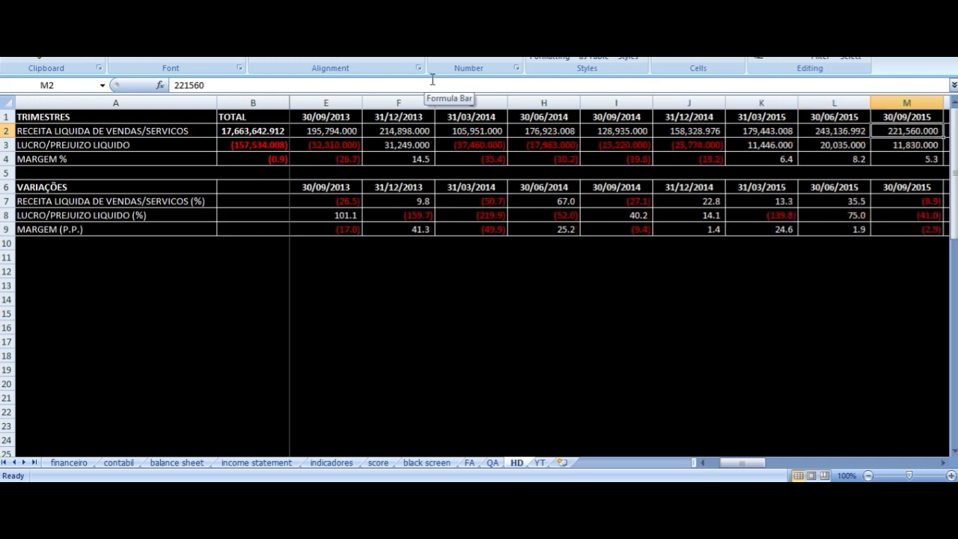
Recheck RECEITA LIQUIDA DE VENDAS/SERVICOS for the quarters of 2015, starting at 31/03/2015.
{"action": "key", "text": "Left"}
{"action": "key", "text": "Left"}
{"action": "key", "text": "Up"}
{"action": "key", "text": "Down"}
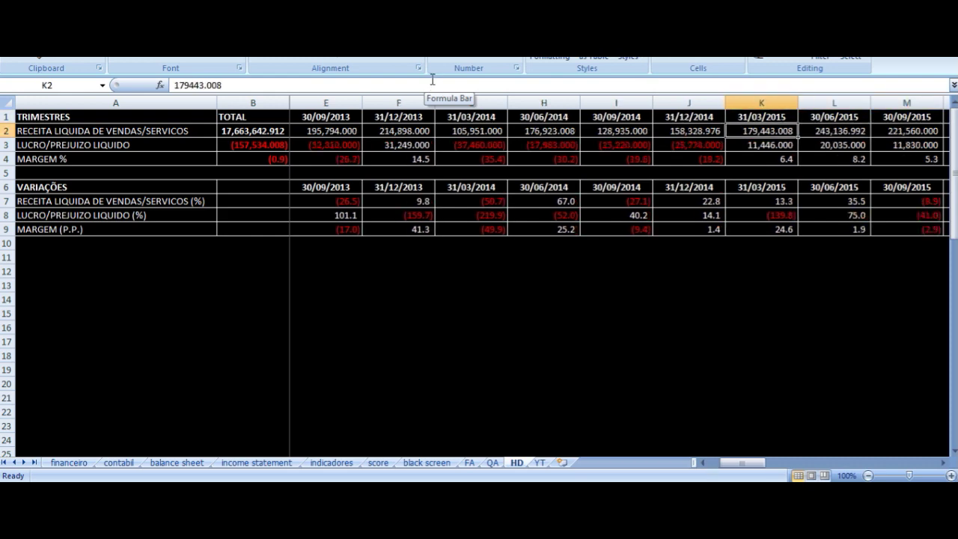
{"action": "key", "text": "Right"}
{"action": "key", "text": "Right"}
{"action": "key", "text": "Right"}
{"action": "key", "text": "Right"}
{"action": "key", "text": "Left"}
{"action": "key", "text": "Left"}
{"action": "key", "text": "Left"}
Examine the LUCRO/PREJUIZO LIQUIDO of the quarter ended 31/12/2015 together with its date, revenue and margin.
{"action": "key", "text": "Down"}
{"action": "key", "text": "Right"}
{"action": "key", "text": "Right"}
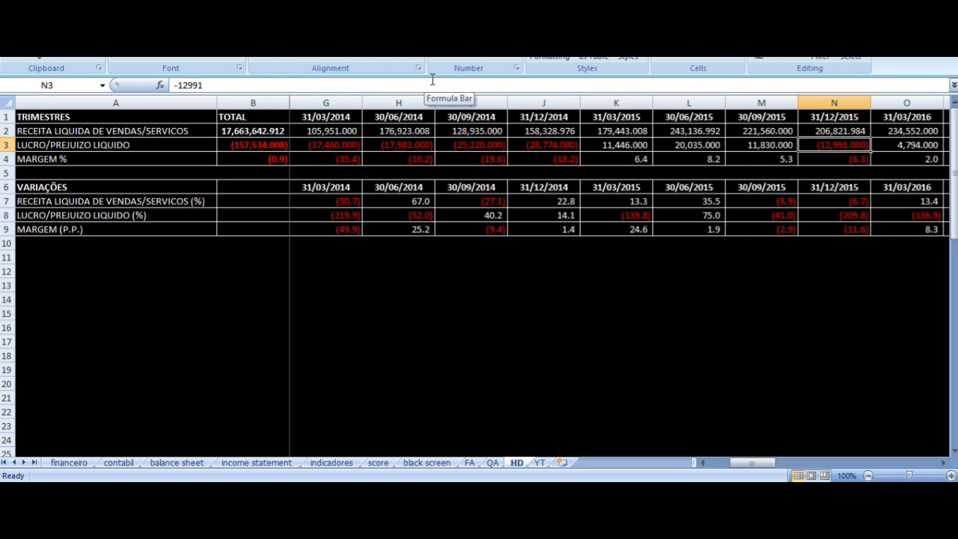
{"action": "key", "text": "Up"}
{"action": "key", "text": "Up"}
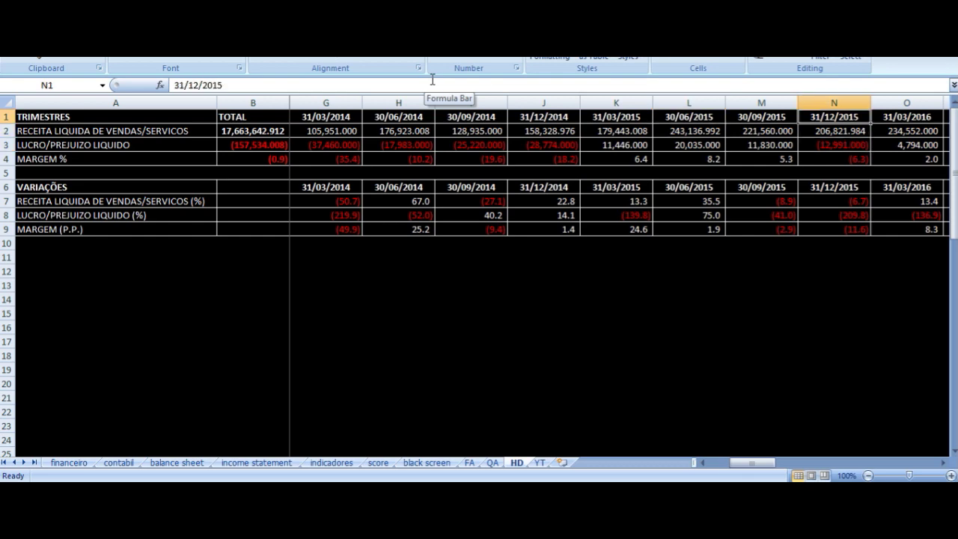
{"action": "key", "text": "Down"}
{"action": "key", "text": "Down"}
{"action": "key", "text": "Down"}
{"action": "key", "text": "Up"}
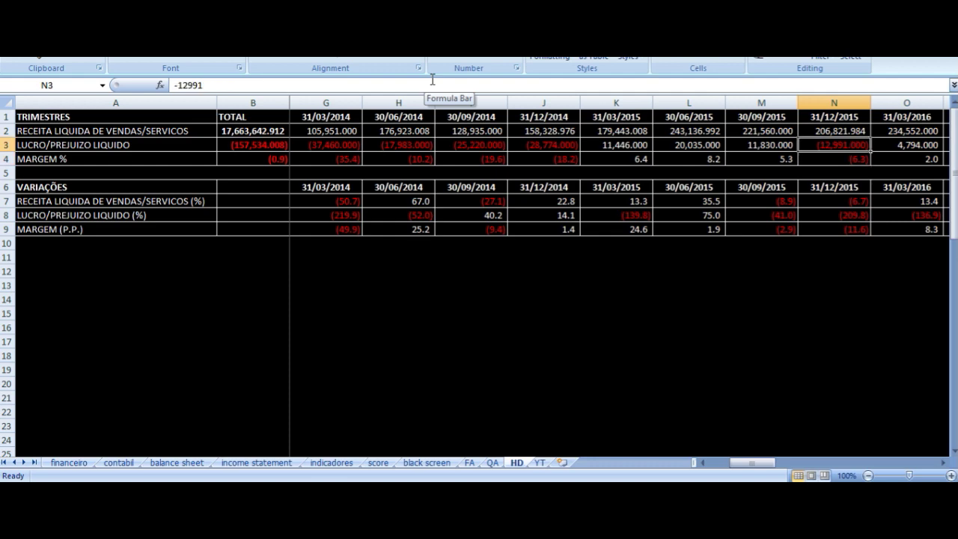
Examine LUCRO/PREJUIZO LIQUIDO for the quarters of 2016.
{"action": "key", "text": "Right"}
{"action": "key", "text": "Right"}
{"action": "key", "text": "Right"}
{"action": "key", "text": "Right"}
{"action": "key", "text": "Right"}
{"action": "key", "text": "Right"}
{"action": "key", "text": "Right"}
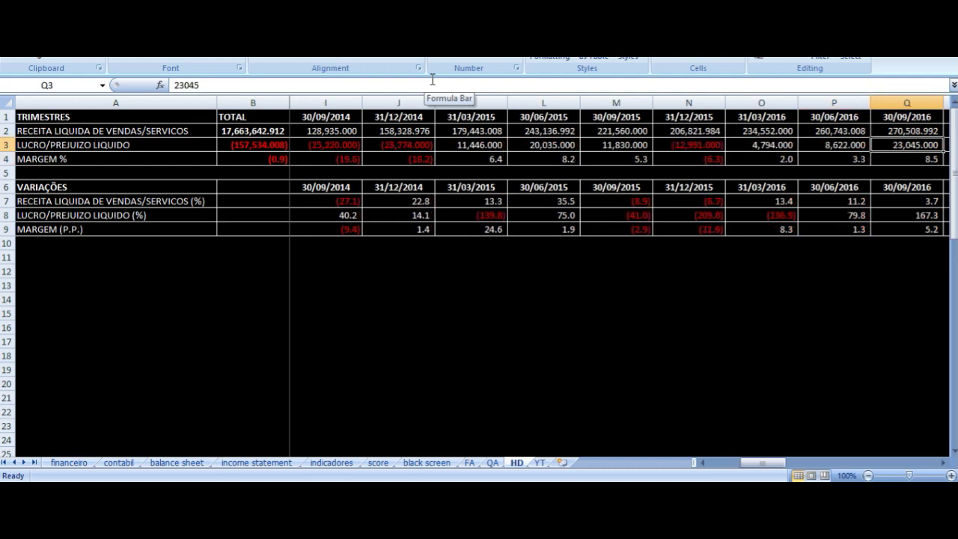
{"action": "key", "text": "Right"}
{"action": "key", "text": "Left"}
{"action": "key", "text": "Left"}
{"action": "key", "text": "Left"}
{"action": "key", "text": "Left"}
{"action": "key", "text": "Left"}
{"action": "key", "text": "Left"}
{"action": "key", "text": "Left"}
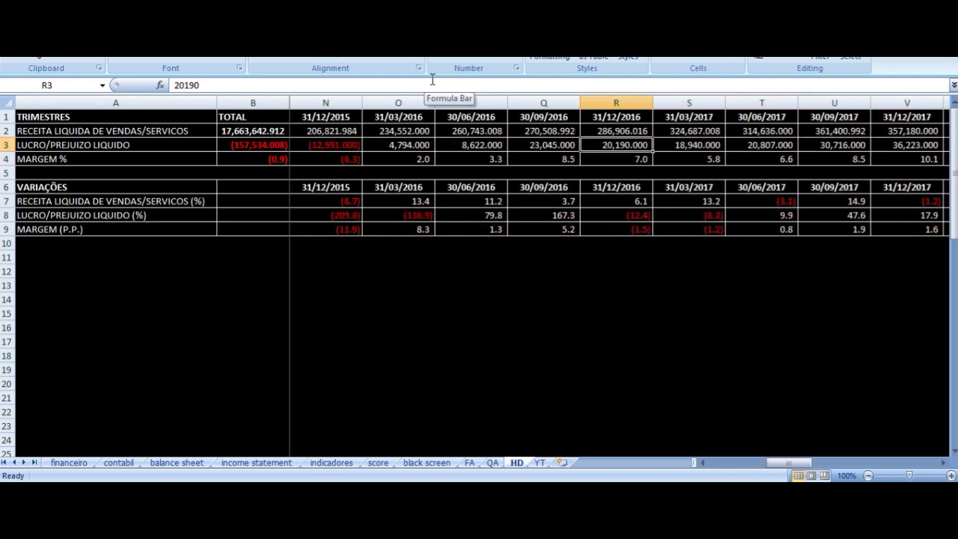
Examine LUCRO/PREJUIZO LIQUIDO for the quarters from 31/03/2017 to 31/03/2019.
{"action": "key", "text": "Right"}
{"action": "key", "text": "Right"}
{"action": "key", "text": "Right"}
{"action": "key", "text": "Right"}
{"action": "key", "text": "Right"}
{"action": "key", "text": "Right"}
{"action": "key", "text": "Right"}
{"action": "key", "text": "Right"}
{"action": "key", "text": "Right"}
{"action": "key", "text": "Right"}
{"action": "key", "text": "Right"}
{"action": "key", "text": "Right"}
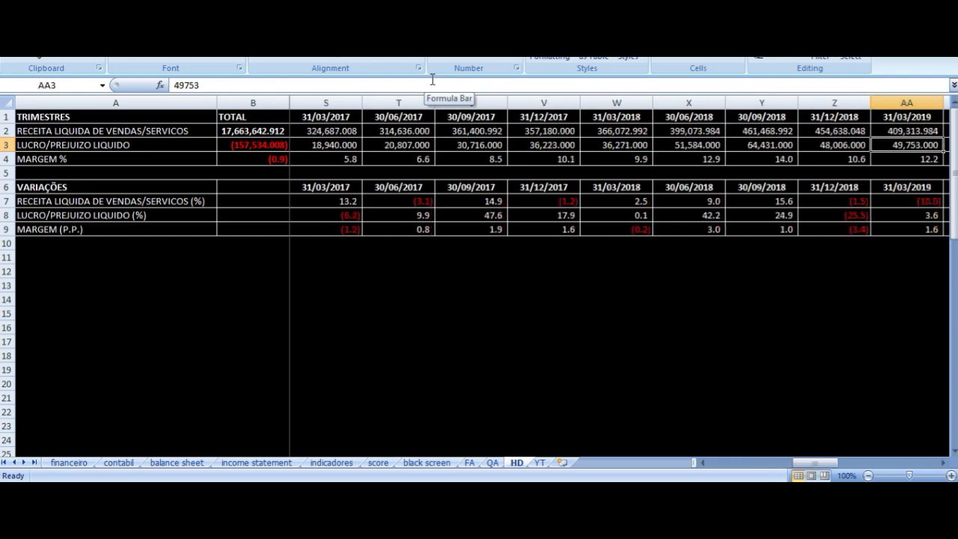
Continue reviewing LUCRO/PREJUIZO LIQUIDO for the quarters from 30/06/2019 to 30/06/2020.
{"action": "key", "text": "Right"}
{"action": "key", "text": "Right"}
{"action": "key", "text": "Right"}
{"action": "key", "text": "Right"}
{"action": "key", "text": "Right"}
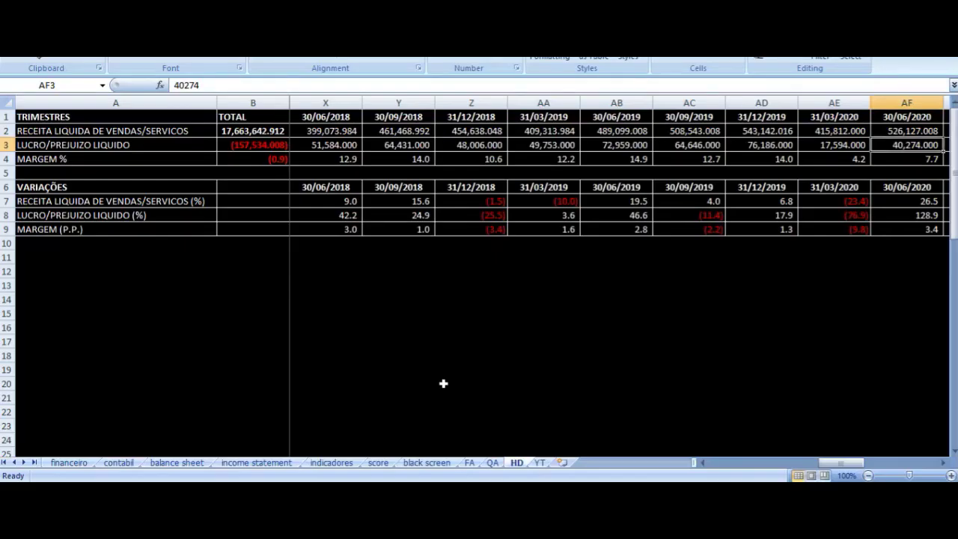
Leave the quarterly table and bring the SEMESTRES table with its VARIAÇÕES rows into view.
{"action": "left_click", "coordinate": [378, 274]}
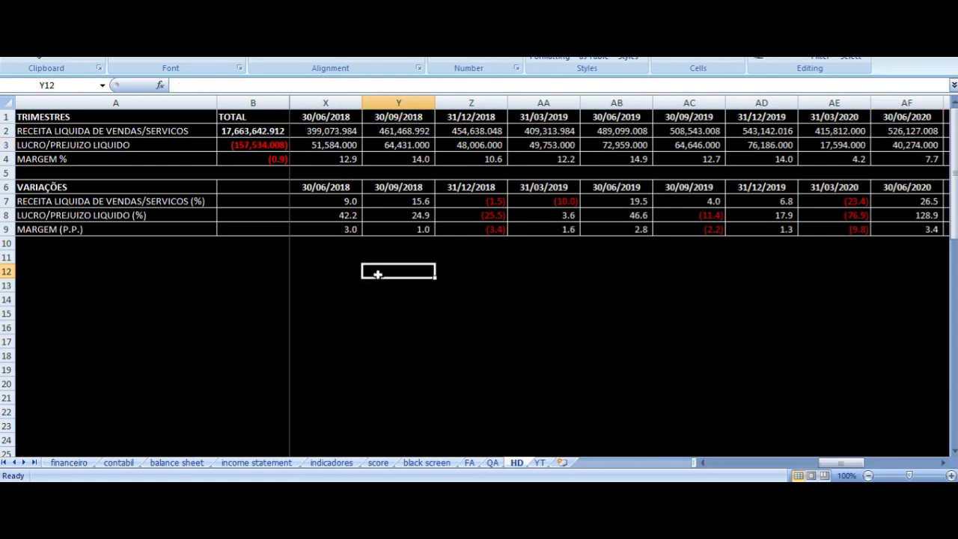
{"action": "key", "text": "Home"}
{"action": "key", "text": "Down"}
{"action": "key", "text": "Down"}
{"action": "key", "text": "Down"}
{"action": "key", "text": "Down"}
{"action": "key", "text": "Down"}
{"action": "key", "text": "Down"}
{"action": "key", "text": "Down"}
{"action": "key", "text": "Down"}
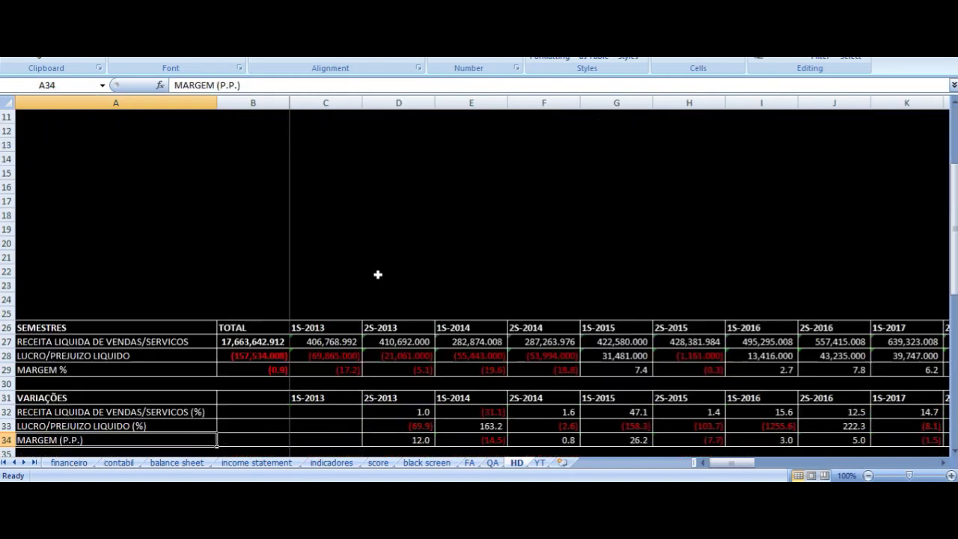
Examine the half-year results in the SEMESTRES table from 1S-2013 to 2S-2014.
{"action": "key", "text": "Up"}
{"action": "key", "text": "Up"}
{"action": "key", "text": "Up"}
{"action": "key", "text": "Up"}
{"action": "key", "text": "Up"}
{"action": "key", "text": "Up"}
{"action": "key", "text": "Up"}
{"action": "key", "text": "Up"}
{"action": "key", "text": "Right"}
{"action": "key", "text": "Right"}
{"action": "key", "text": "Right"}
{"action": "key", "text": "Right"}
{"action": "key", "text": "Right"}
{"action": "key", "text": "Right"}
{"action": "key", "text": "Right"}
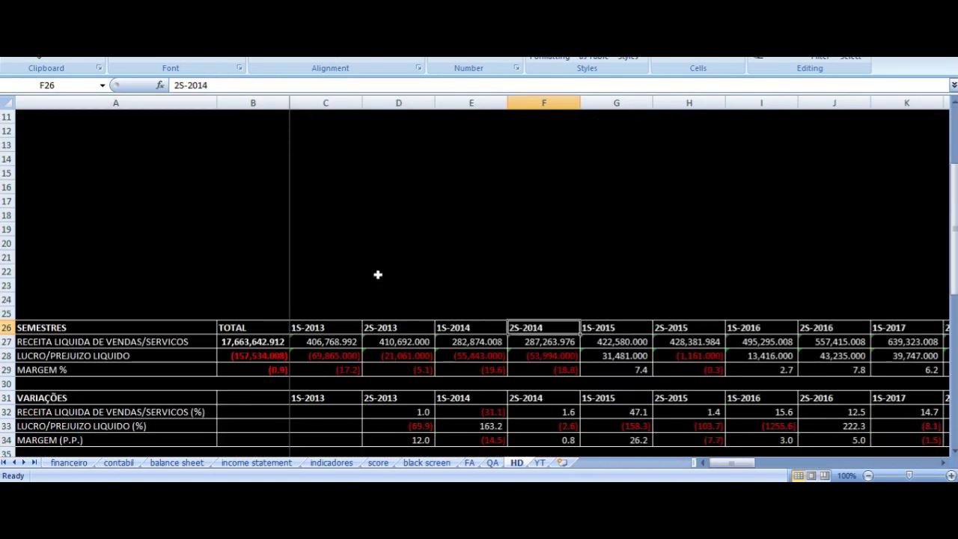
Examine the LUCRO/PREJUIZO LIQUIDO of 2S-2015 and the half-year results from 1S-2016 to 2S-2019.
{"action": "left_click", "coordinate": [690, 357]}
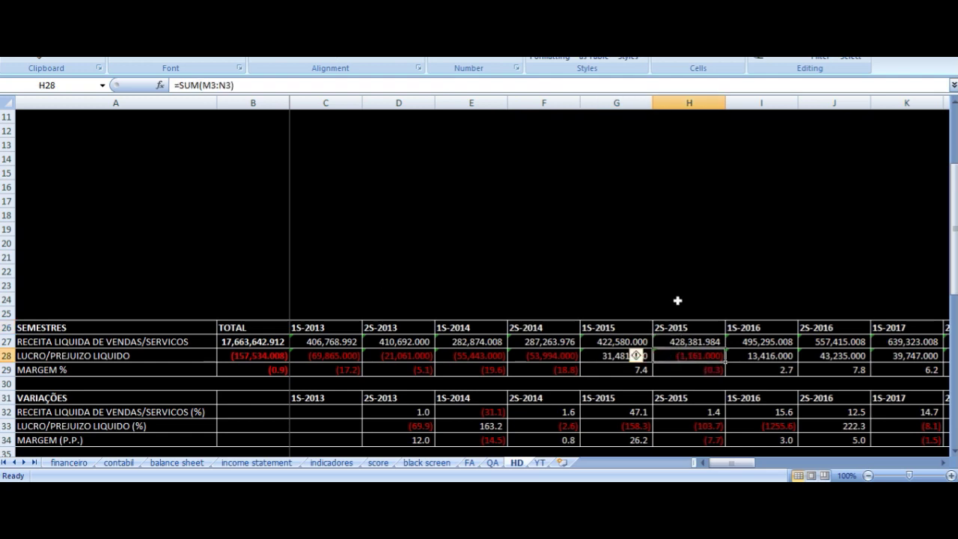
{"action": "key", "text": "Up"}
{"action": "key", "text": "Up"}
{"action": "key", "text": "Right"}
{"action": "key", "text": "Right"}
{"action": "key", "text": "Right"}
{"action": "key", "text": "Right"}
{"action": "key", "text": "Right"}
{"action": "key", "text": "Right"}
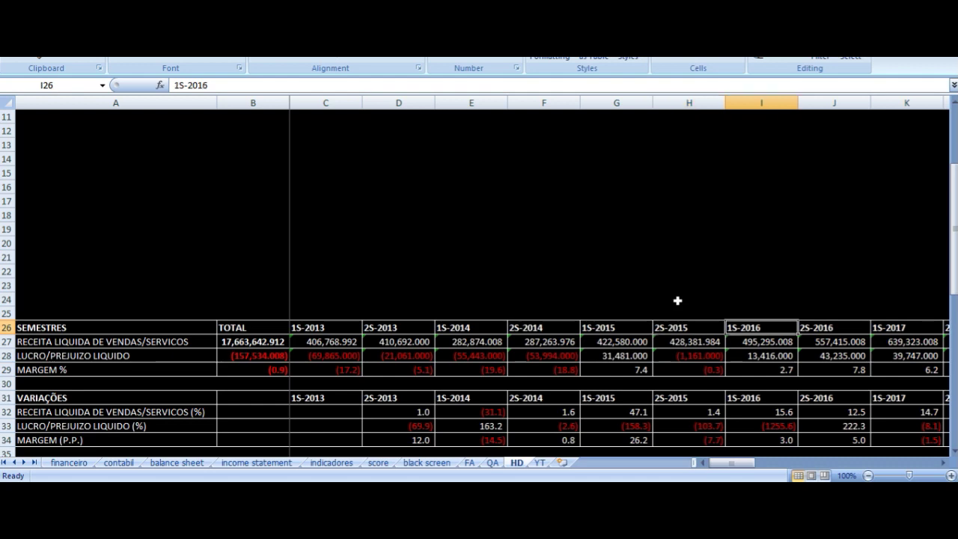
{"action": "key", "text": "Right"}
{"action": "key", "text": "Right"}
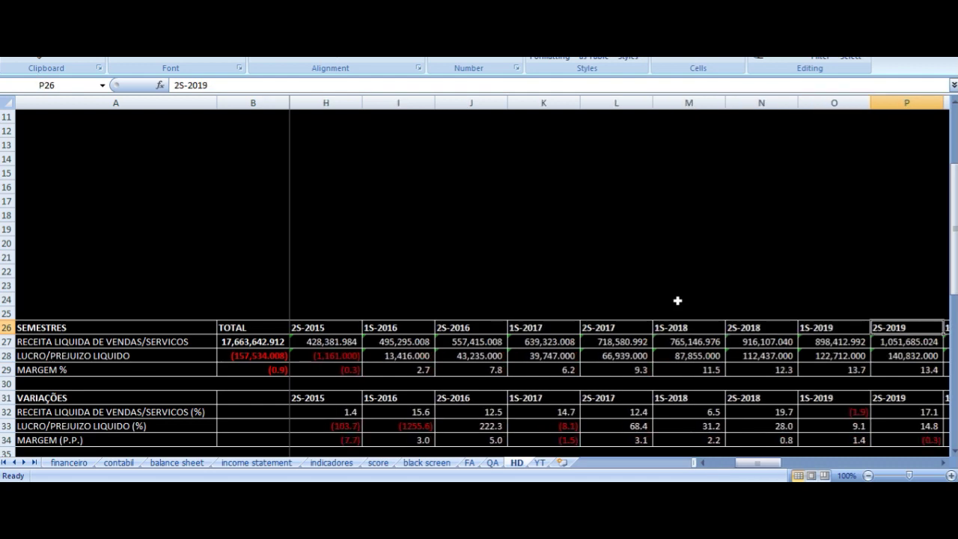
Recheck the half-years leading up to 2S-2019 and continue through the SEMESTRES table to 2S-2021.
{"action": "key", "text": "Left"}
{"action": "key", "text": "Left"}
{"action": "key", "text": "Left"}
{"action": "key", "text": "Left"}
{"action": "key", "text": "Left"}
{"action": "key", "text": "Left"}
{"action": "key", "text": "Left"}
{"action": "key", "text": "Right"}
{"action": "key", "text": "Right"}
{"action": "key", "text": "Right"}
{"action": "key", "text": "Right"}
{"action": "key", "text": "Right"}
{"action": "key", "text": "Right"}
{"action": "key", "text": "Right"}
{"action": "key", "text": "Right"}
{"action": "key", "text": "Right"}
{"action": "key", "text": "Right"}
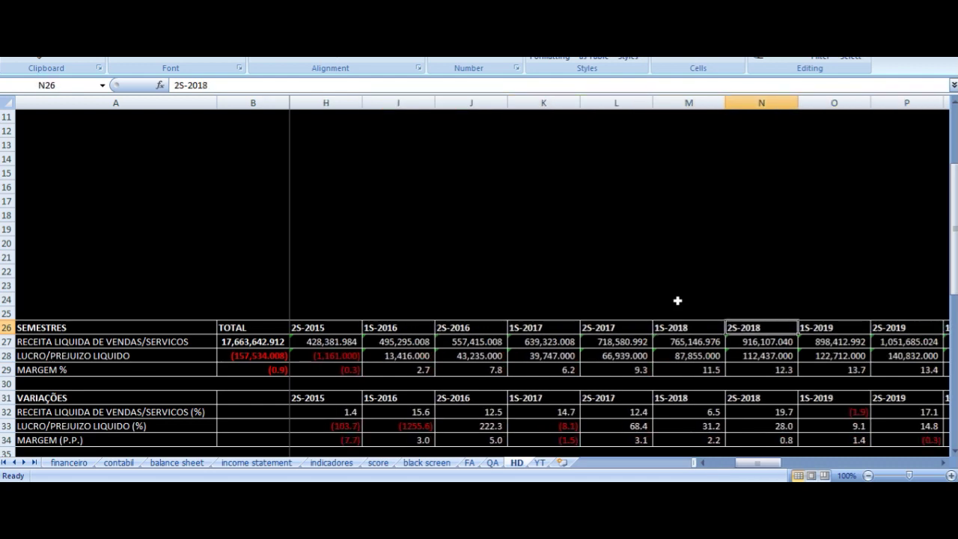
{"action": "key", "text": "Right"}
{"action": "key", "text": "Left"}
{"action": "key", "text": "Right"}
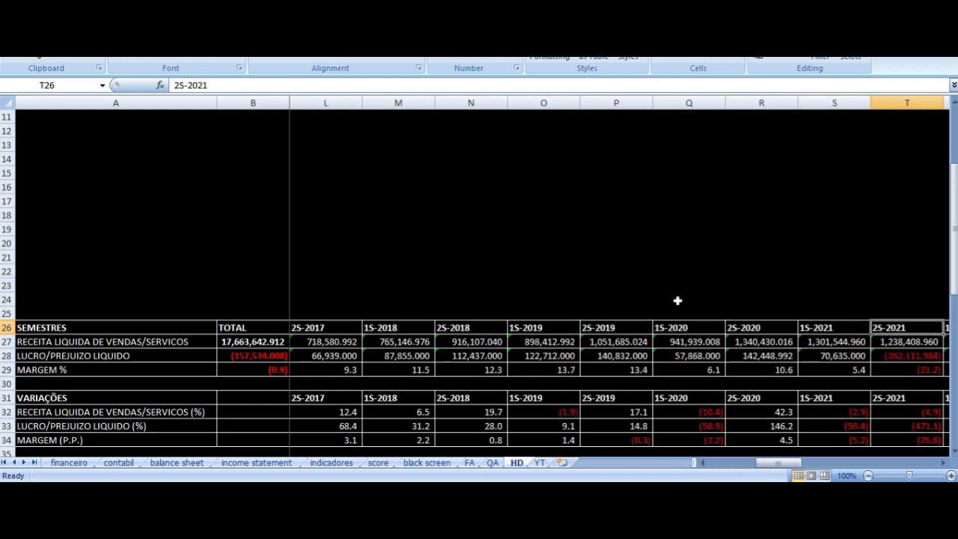
Bring up the ANOS table from its first year and review RECEITA LIQUIDA DE VENDAS/SERVICOS for 2013 to 2015.
{"action": "scroll", "coordinate": [412, 269], "scroll_direction": "down", "scroll_amount": 11}
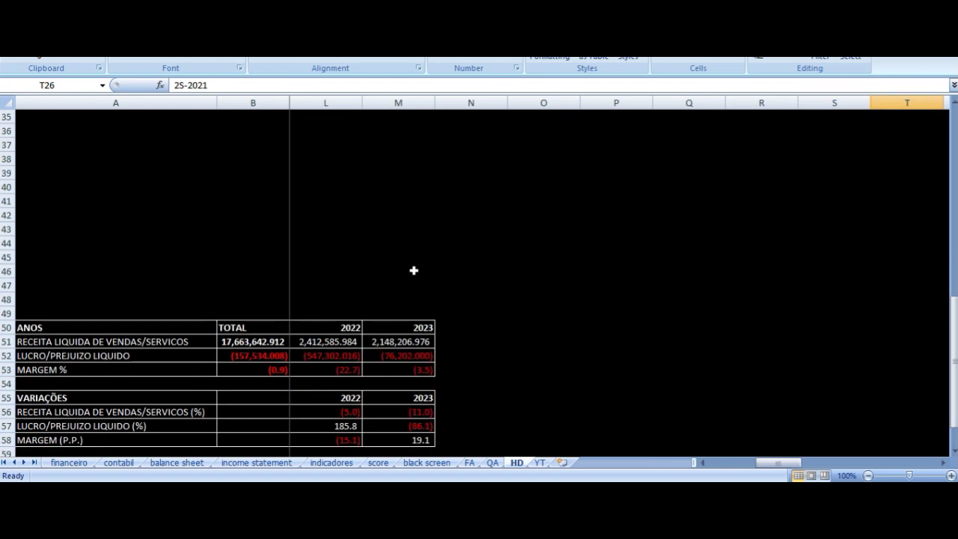
{"action": "scroll", "coordinate": [414, 271], "scroll_direction": "up", "scroll_amount": 1}
{"action": "left_click", "coordinate": [342, 219]}
{"action": "key", "text": "ctrl+Left"}
{"action": "key", "text": "Right"}
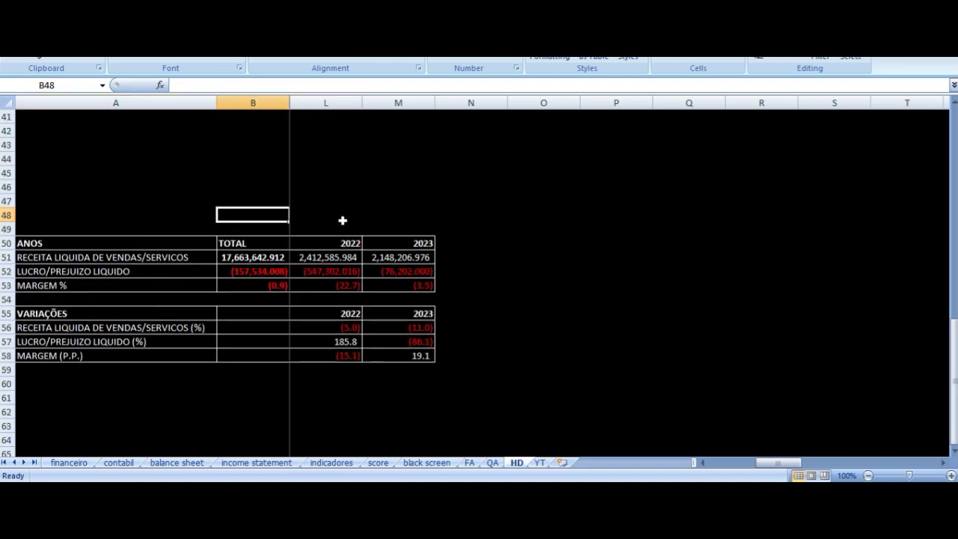
{"action": "key", "text": "Down"}
{"action": "key", "text": "Down"}
{"action": "key", "text": "Right"}
{"action": "key", "text": "Down"}
{"action": "key", "text": "Right"}
{"action": "key", "text": "Right"}
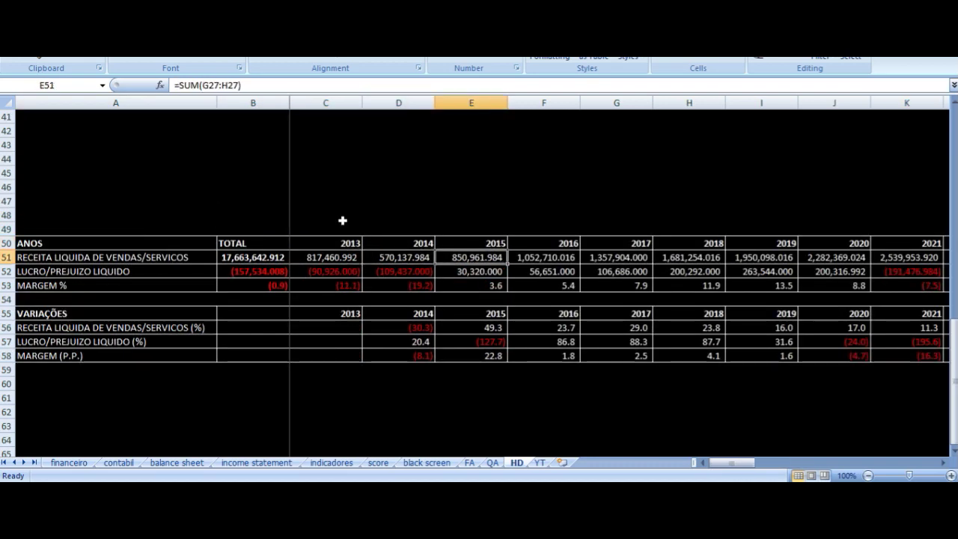
Compare the annual RECEITA LIQUIDA of 2013 and 2014, and examine the LUCRO/PREJUIZO LIQUIDO of 2014.
{"action": "key", "text": "Up"}
{"action": "key", "text": "Down"}
{"action": "key", "text": "Left"}
{"action": "key", "text": "Left"}
{"action": "key", "text": "Right"}
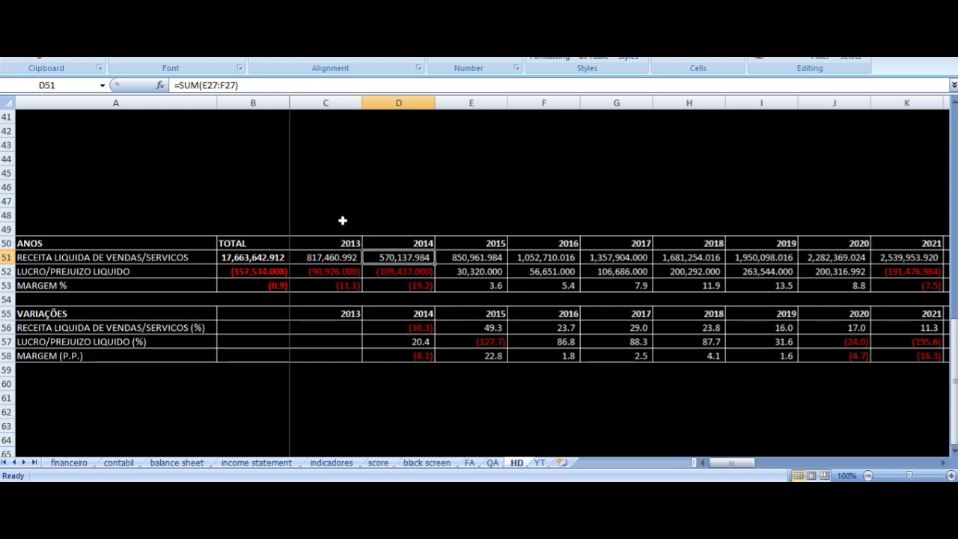
{"action": "key", "text": "Left"}
{"action": "key", "text": "Right"}
{"action": "key", "text": "Down"}
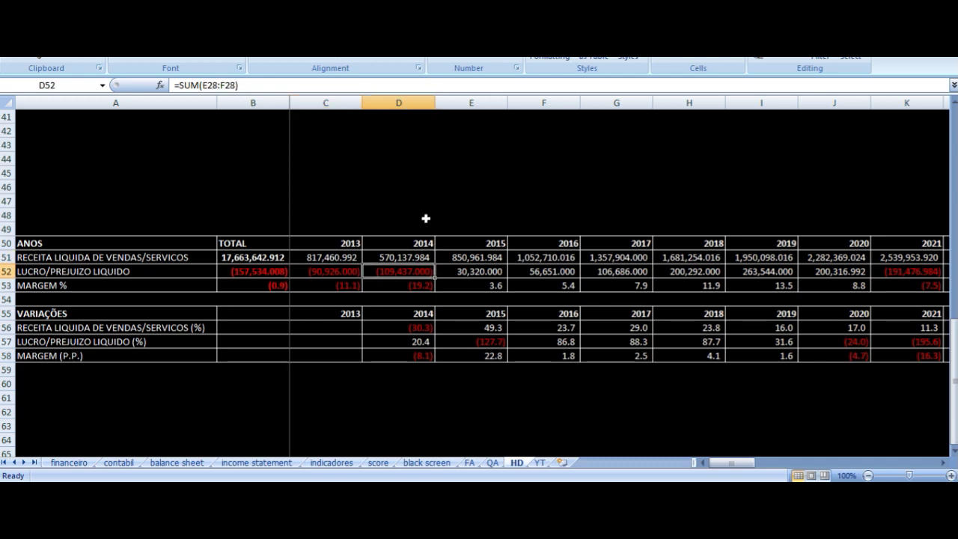
Examine the annual revenue, LUCRO/PREJUIZO LIQUIDO and MARGEM % for 2015.
{"action": "key", "text": "Right"}
{"action": "key", "text": "Up"}
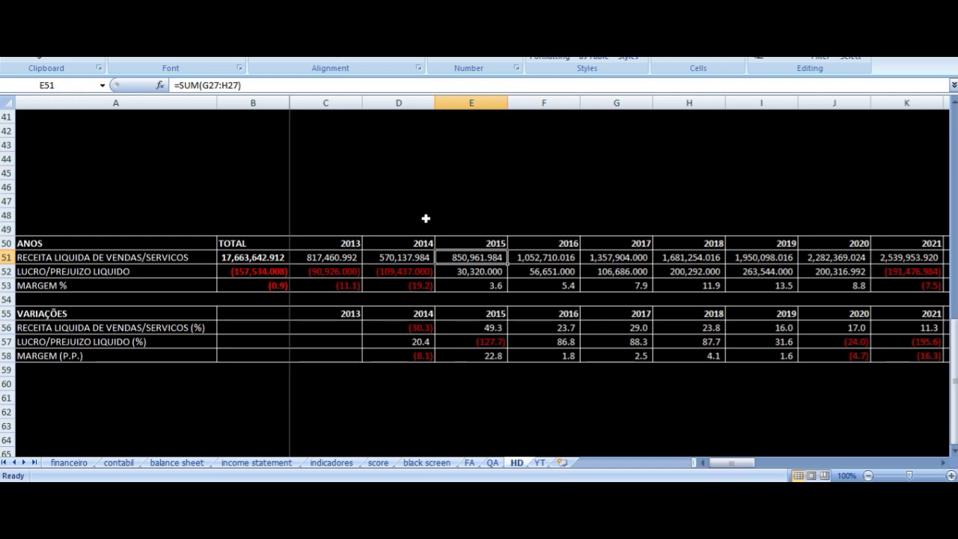
{"action": "key", "text": "Down"}
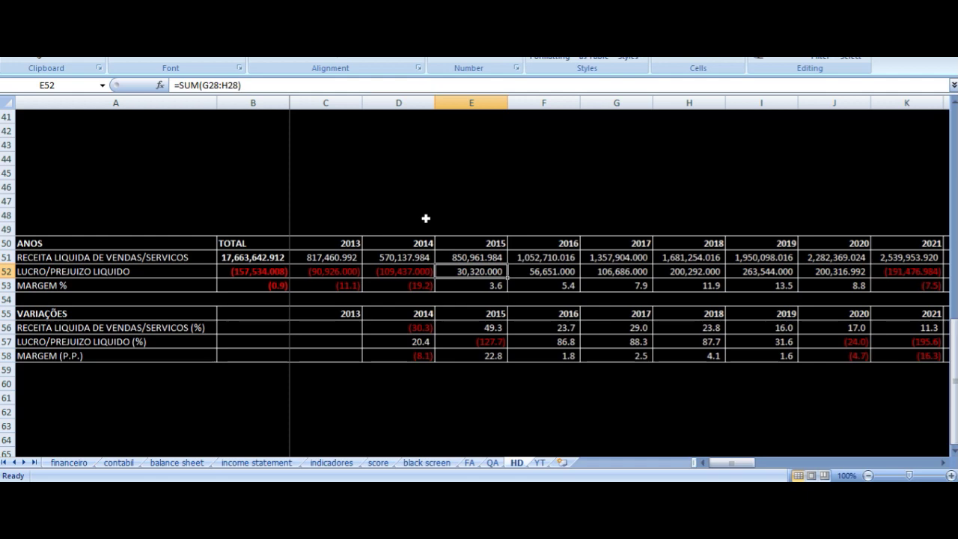
{"action": "key", "text": "Down"}
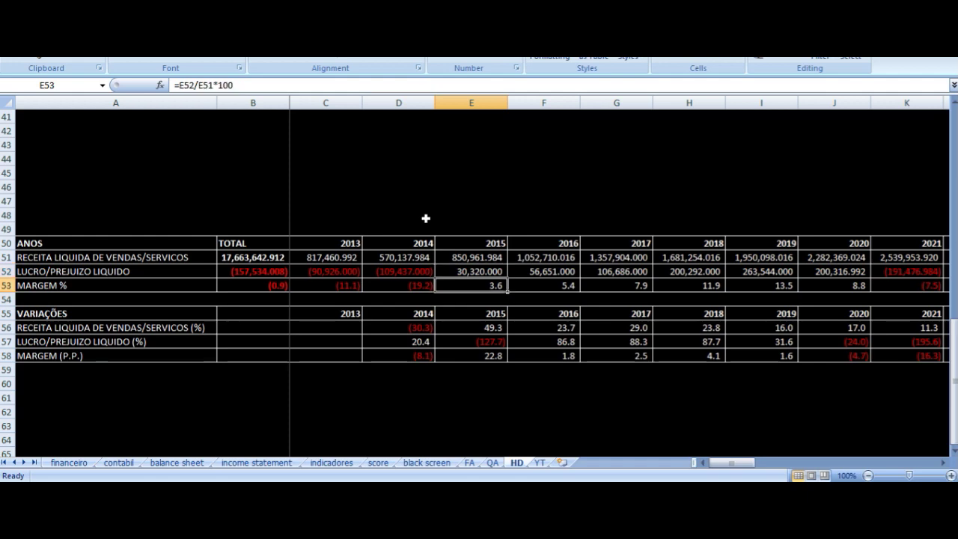
Follow the annual RECEITA LIQUIDA DE VENDAS/SERVICOS year by year from 2016 to 2021.
{"action": "key", "text": "Right"}
{"action": "key", "text": "Up"}
{"action": "key", "text": "Up"}
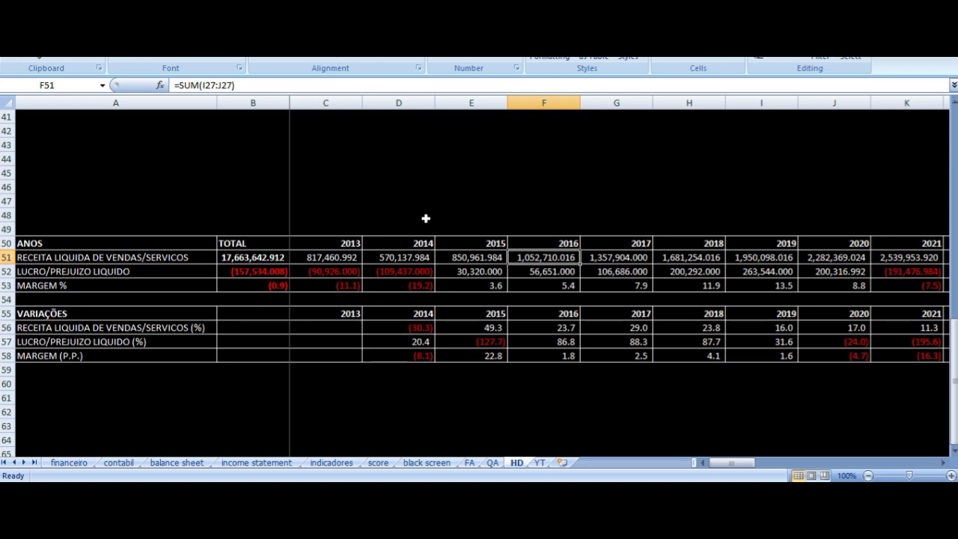
{"action": "key", "text": "Right"}
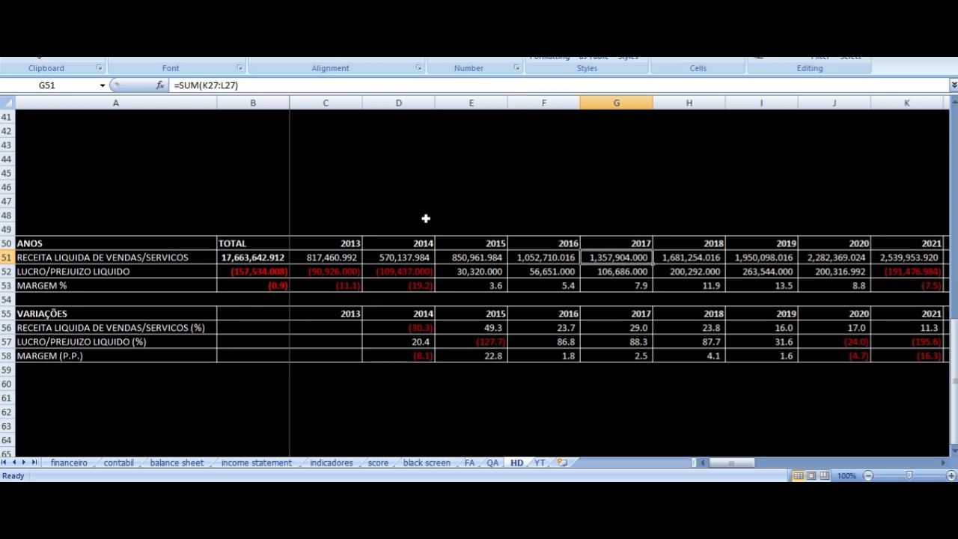
{"action": "key", "text": "Right"}
{"action": "key", "text": "Right"}
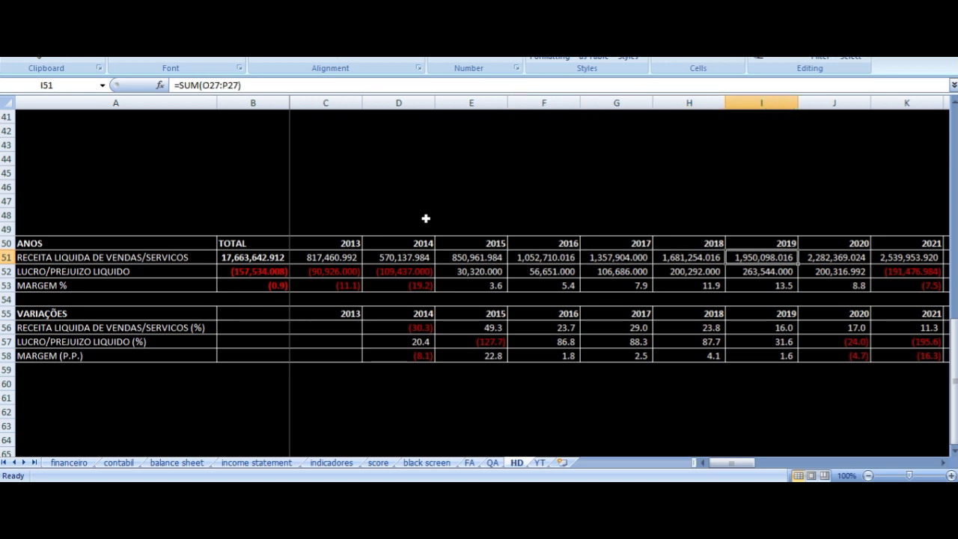
{"action": "key", "text": "Right"}
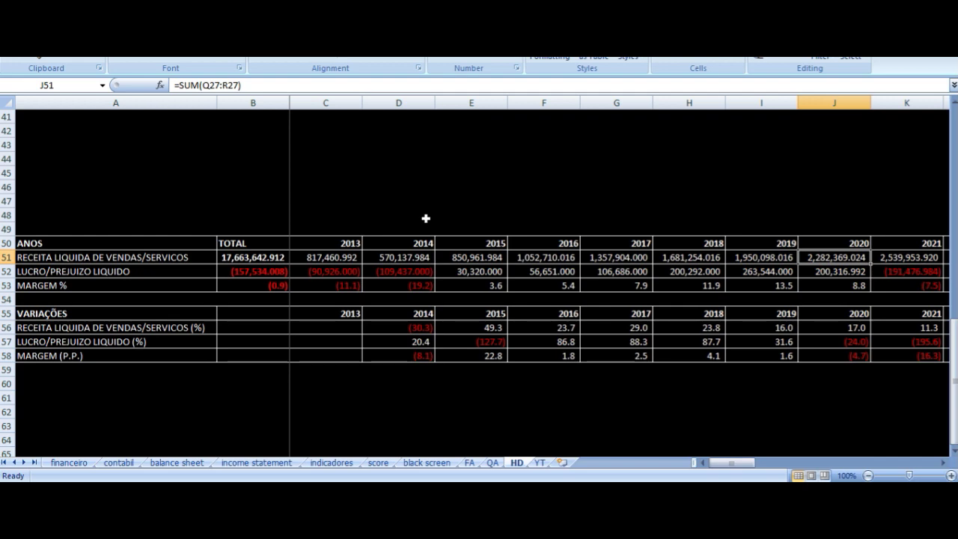
{"action": "key", "text": "Right"}
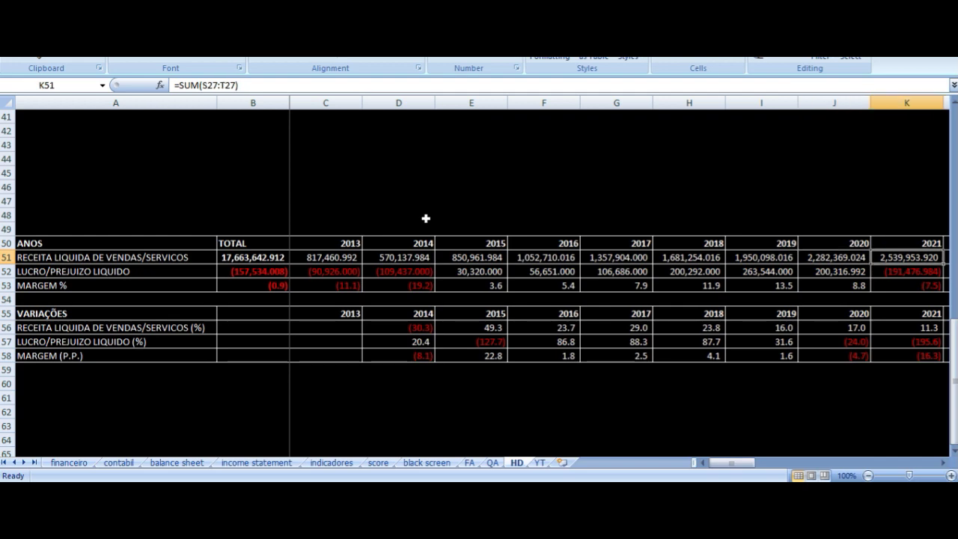
Examine the annual LUCRO/PREJUIZO LIQUIDO from 2021 to 2023 and return to 2021.
{"action": "key", "text": "Down"}
{"action": "key", "text": "Right"}
{"action": "key", "text": "Right"}
{"action": "key", "text": "Right"}
{"action": "key", "text": "Left"}
{"action": "key", "text": "Left"}
{"action": "key", "text": "Left"}
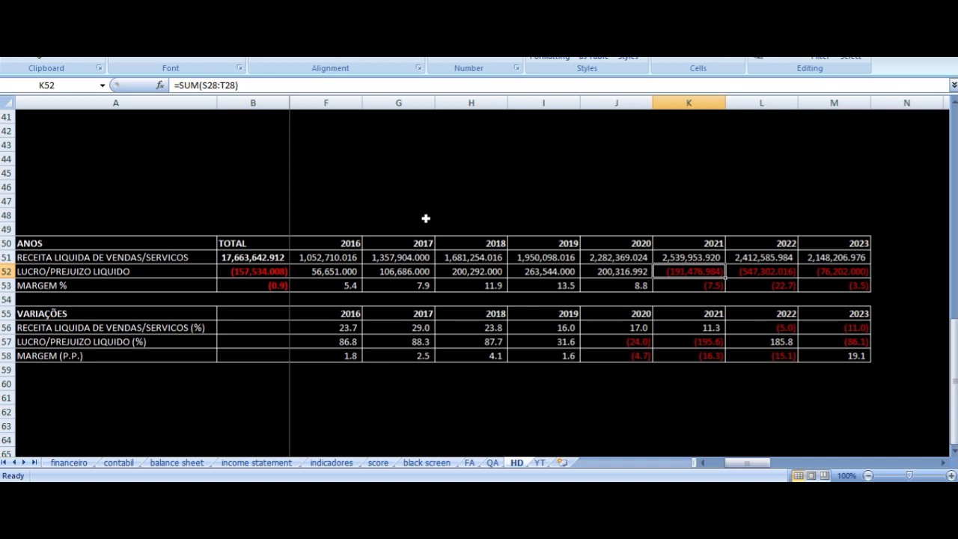
Compare the annual RECEITA LIQUIDA DE VENDAS/SERVICOS from 2021 to 2023.
{"action": "key", "text": "Up"}
{"action": "key", "text": "Right"}
{"action": "key", "text": "Right"}
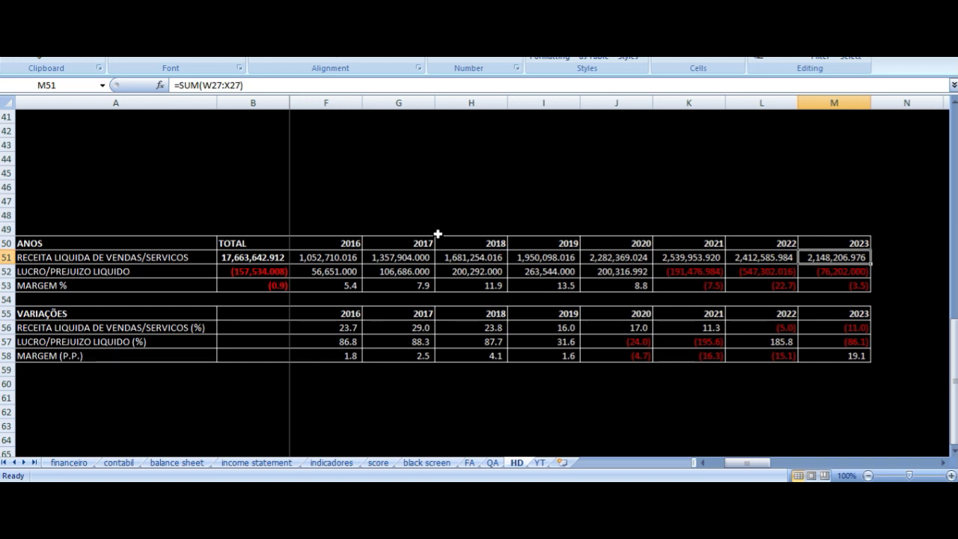
Compare 2022 with 2023 in both annual revenue and LUCRO/PREJUIZO LIQUIDO.
{"action": "key", "text": "Down"}
{"action": "key", "text": "Up"}
{"action": "key", "text": "Left"}
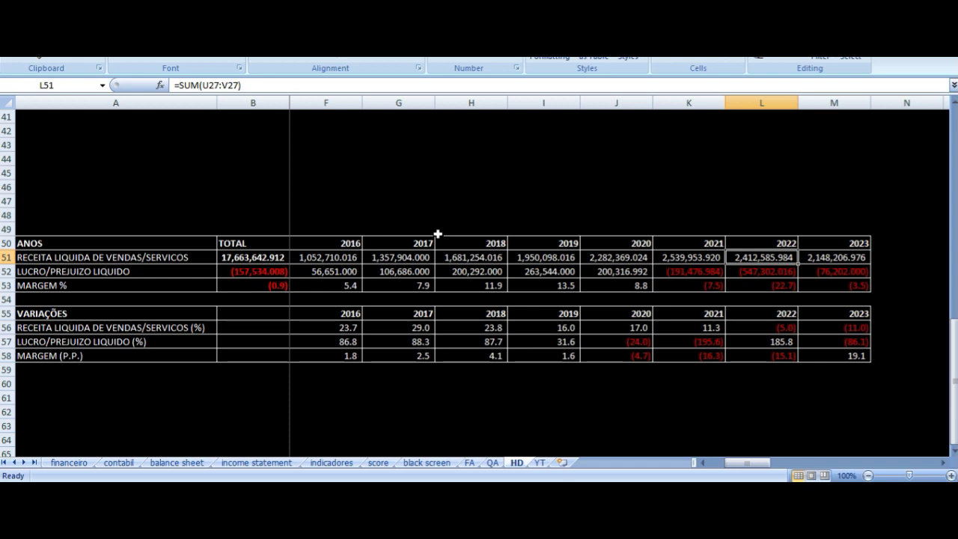
{"action": "key", "text": "Right"}
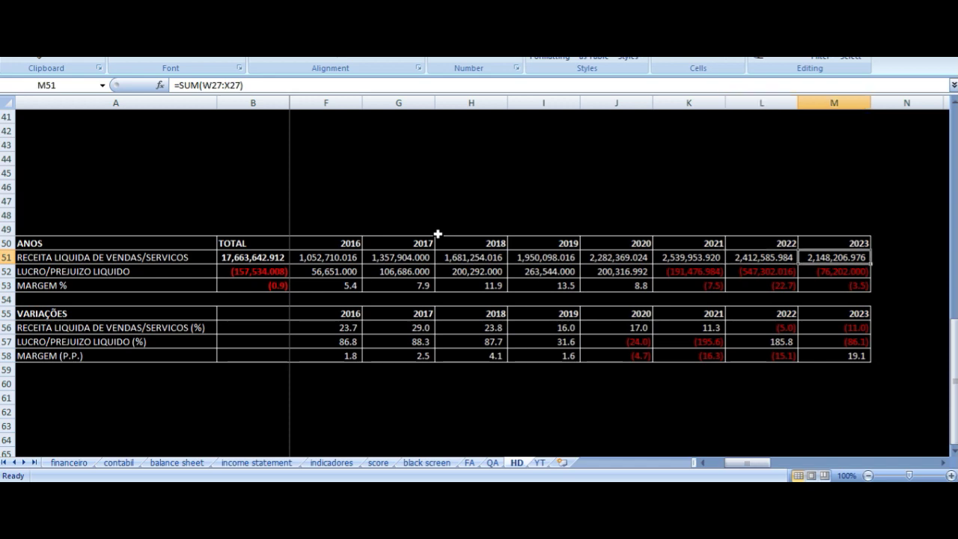
{"action": "key", "text": "Left"}
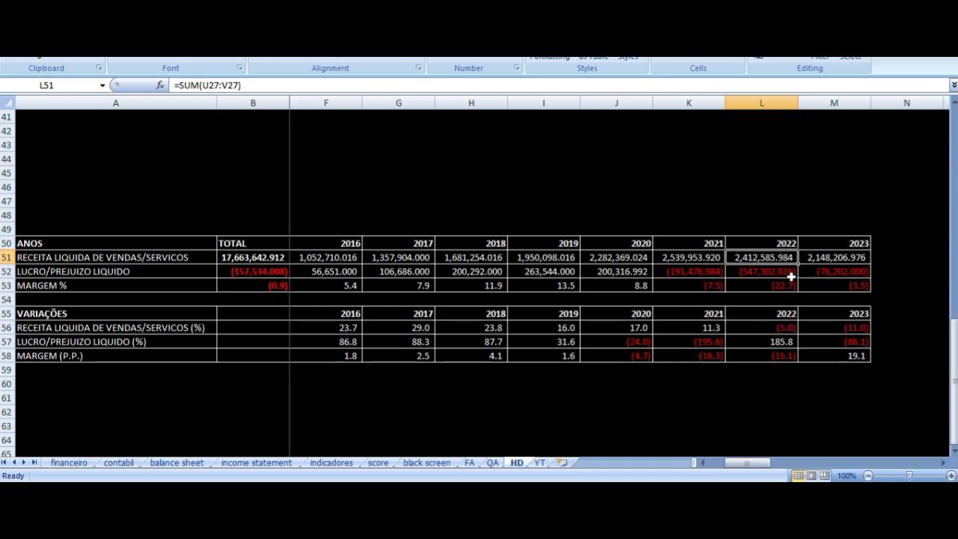
{"action": "left_click", "coordinate": [763, 273]}
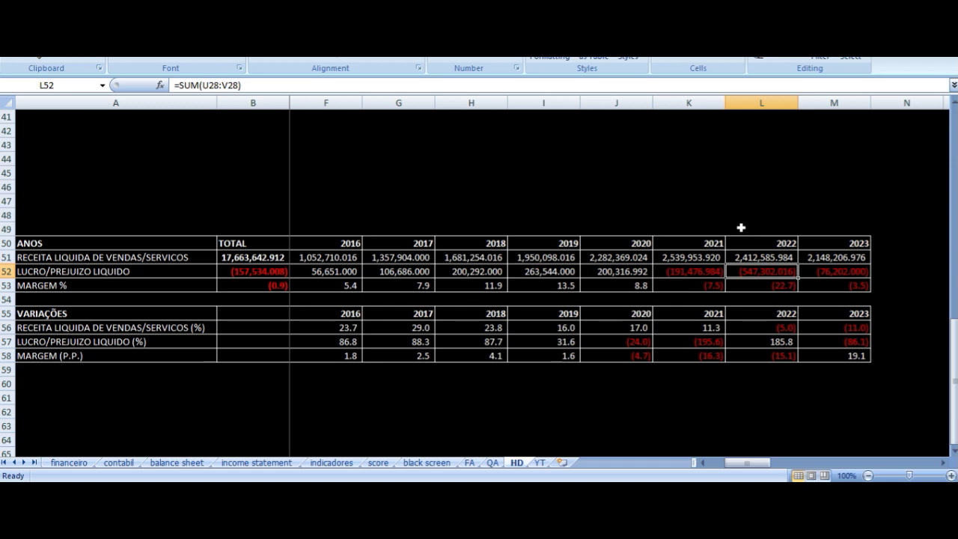
{"action": "key", "text": "Right"}
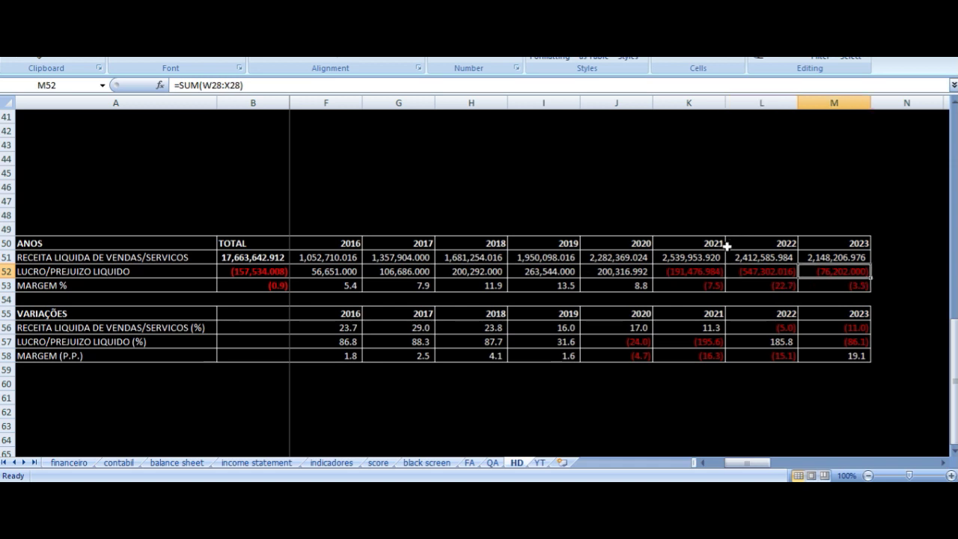
Compare the RECEITA LIQUIDA of 9M22 and 9M23 on the YT sheet and return to its 3T23 tables.
{"action": "left_click", "coordinate": [543, 464]}
{"action": "scroll", "coordinate": [406, 316], "scroll_direction": "down", "scroll_amount": 3}
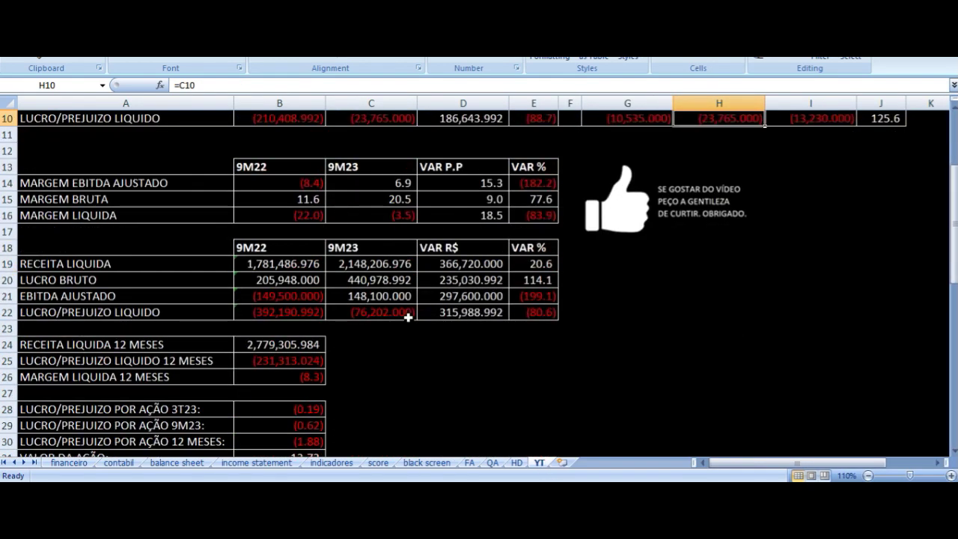
{"action": "left_click", "coordinate": [289, 266]}
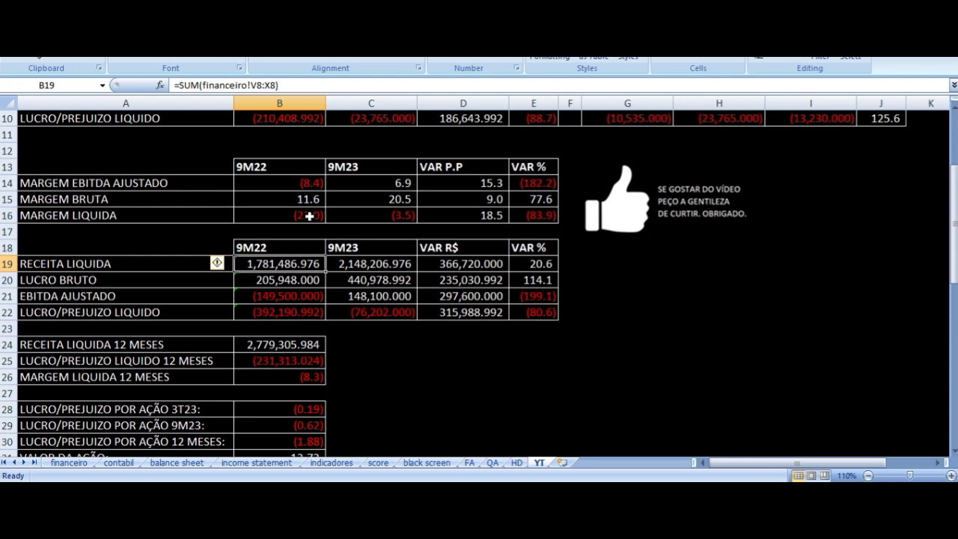
{"action": "key", "text": "Right"}
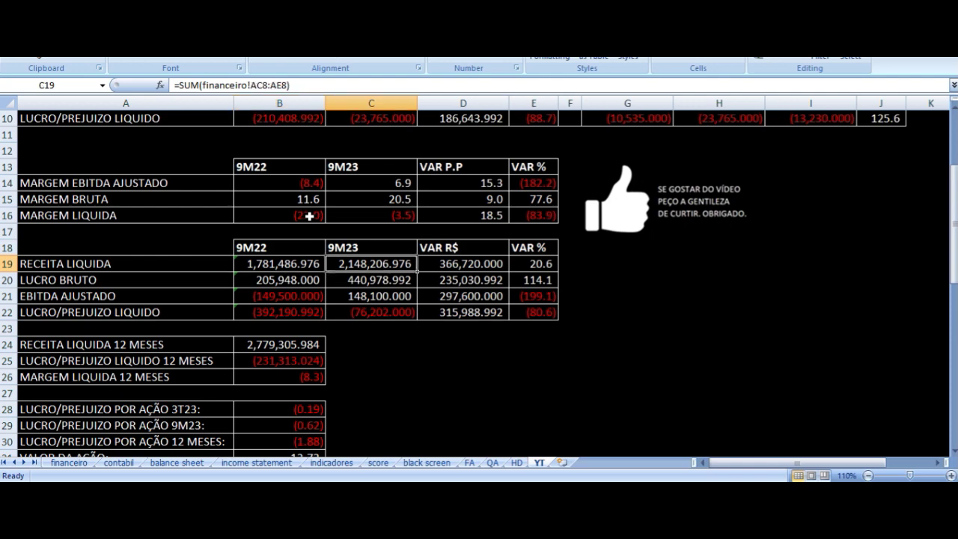
{"action": "key", "text": "Left"}
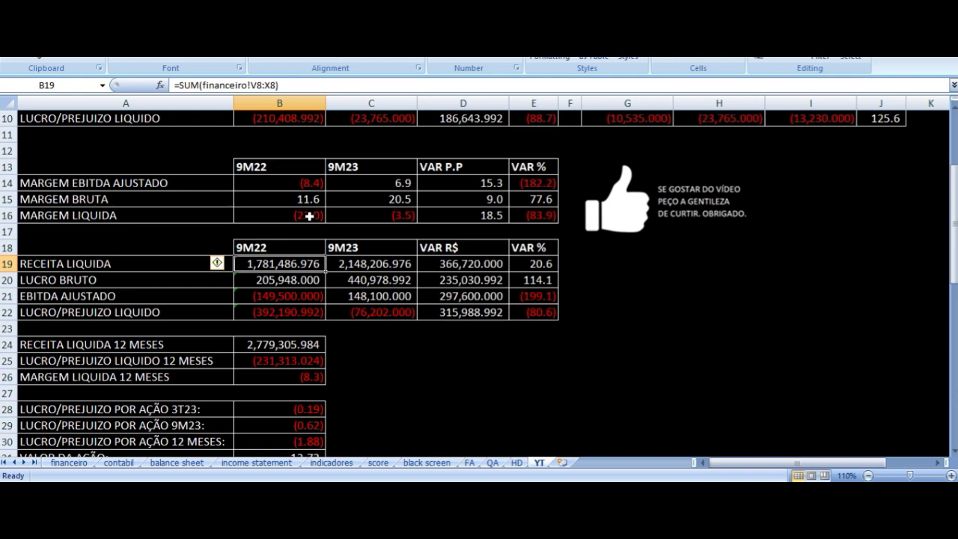
{"action": "key", "text": "Right"}
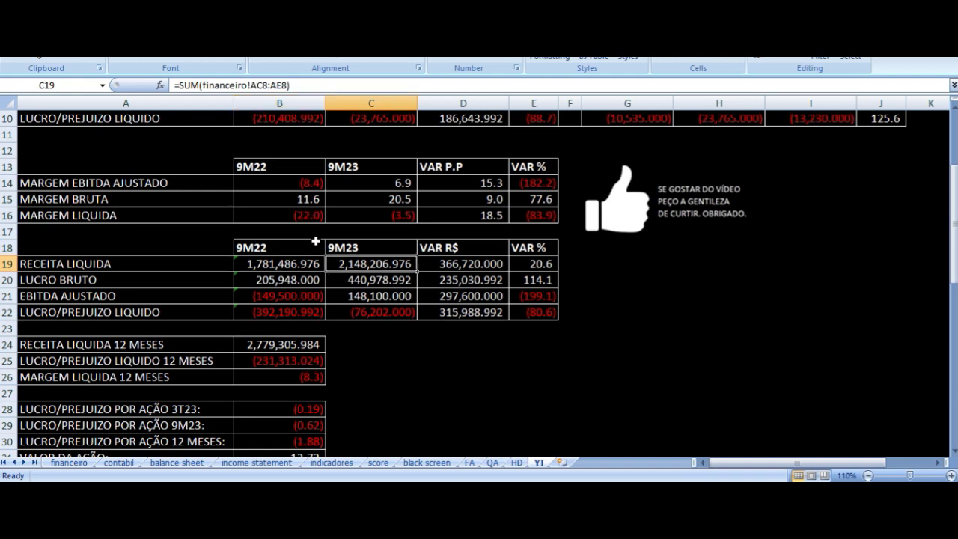
{"action": "scroll", "coordinate": [401, 373], "scroll_direction": "up", "scroll_amount": 3}
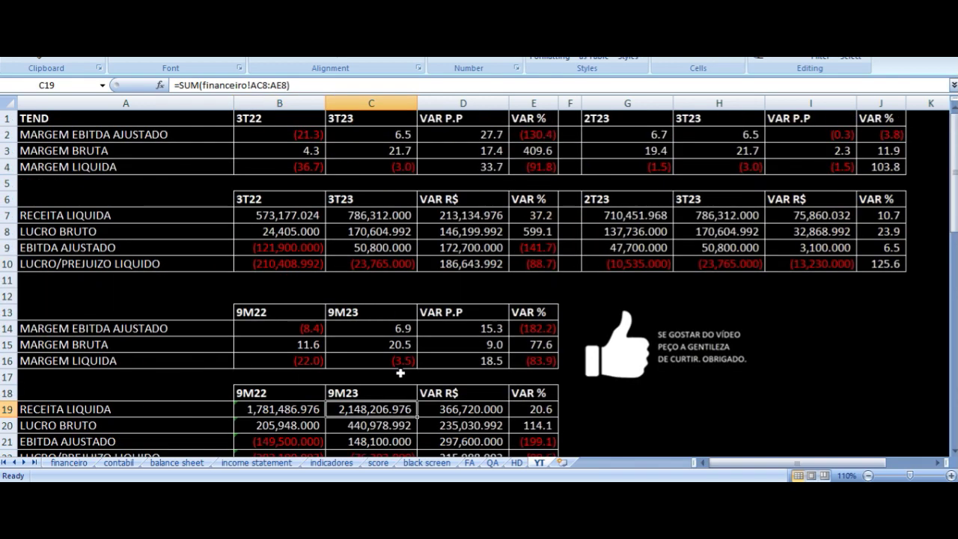